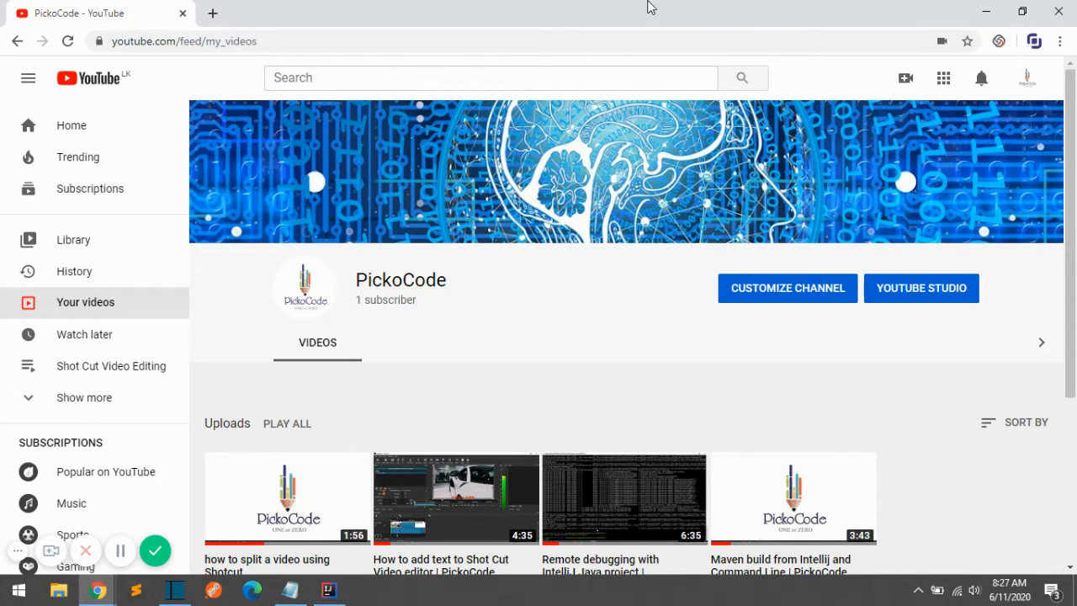
# Step: Switch from the browser to Shotcut and show the playlist
pyautogui.press('super+d')
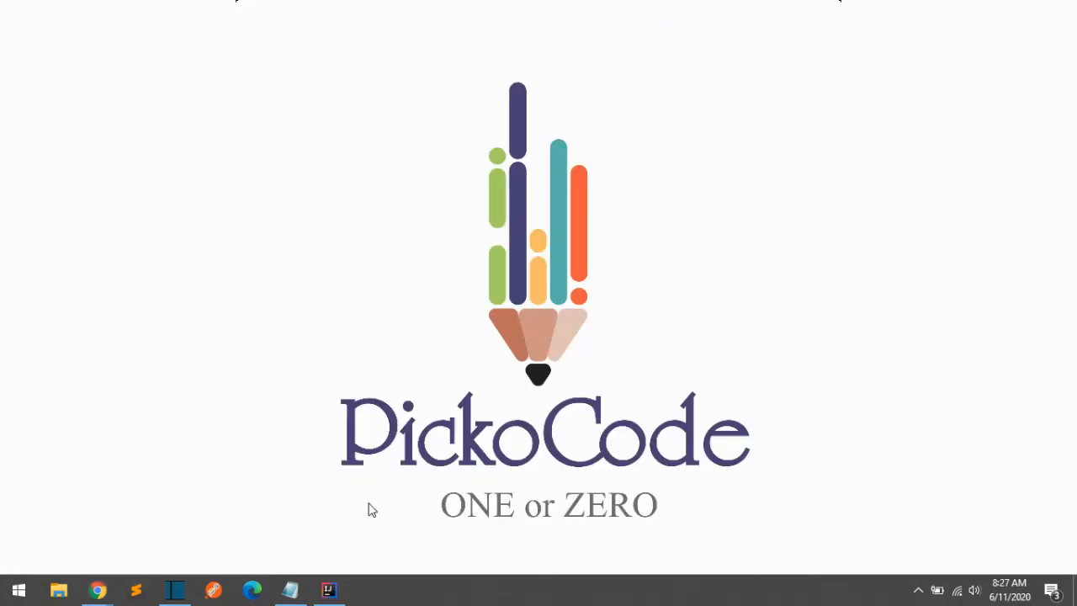
pyautogui.click(178, 591)
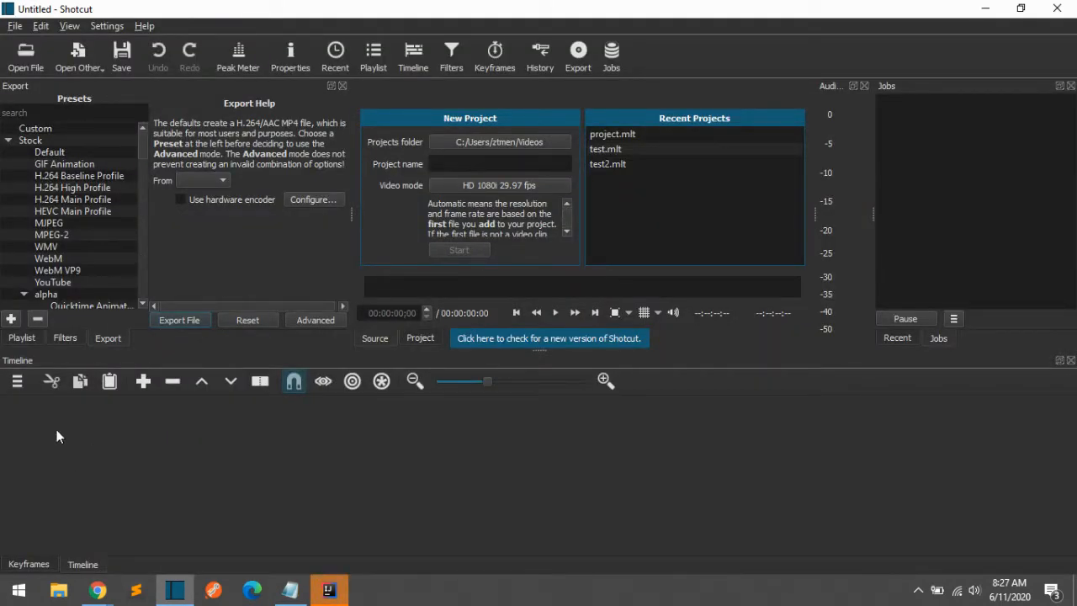
pyautogui.click(33, 337)
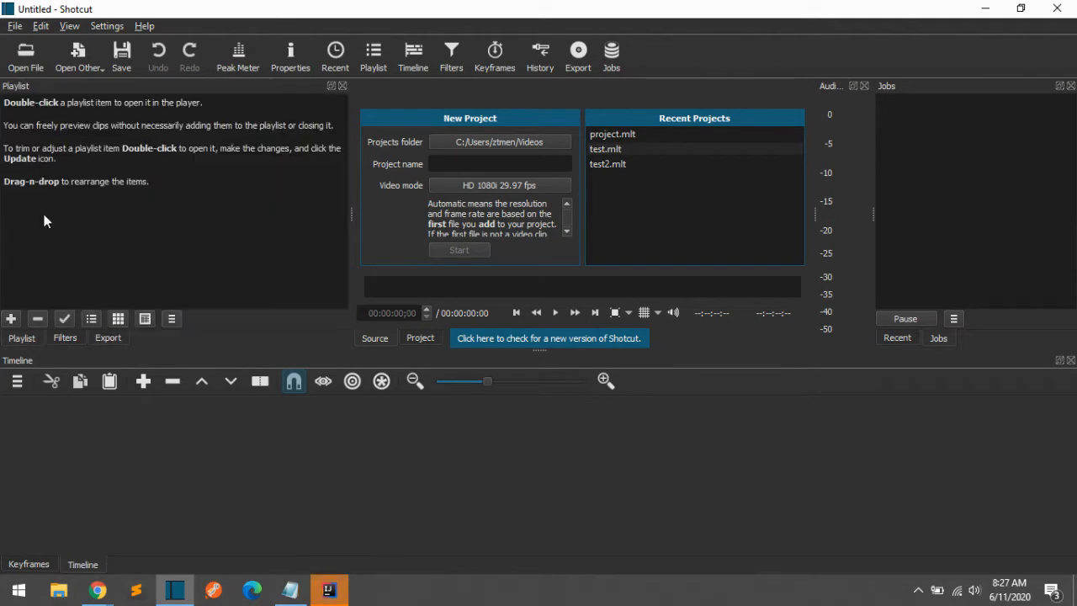
# Step: Switch to File Explorer, open the garbage folder inside "2 Top fastest accelerating cars in 2020", and size the window to leave the playlist uncovered
pyautogui.click(58, 589)
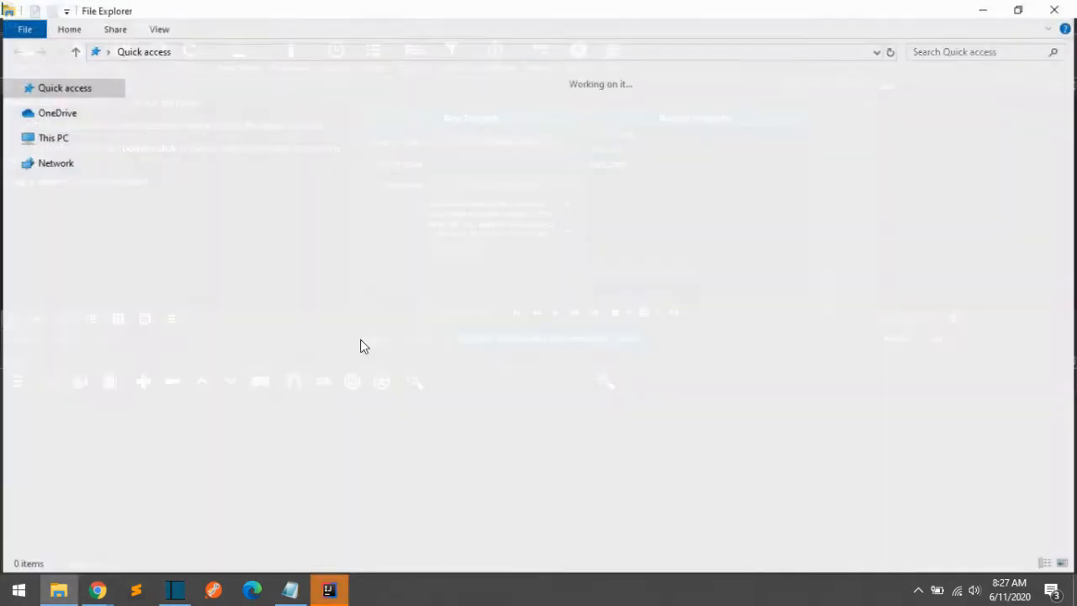
pyautogui.click(92, 164)
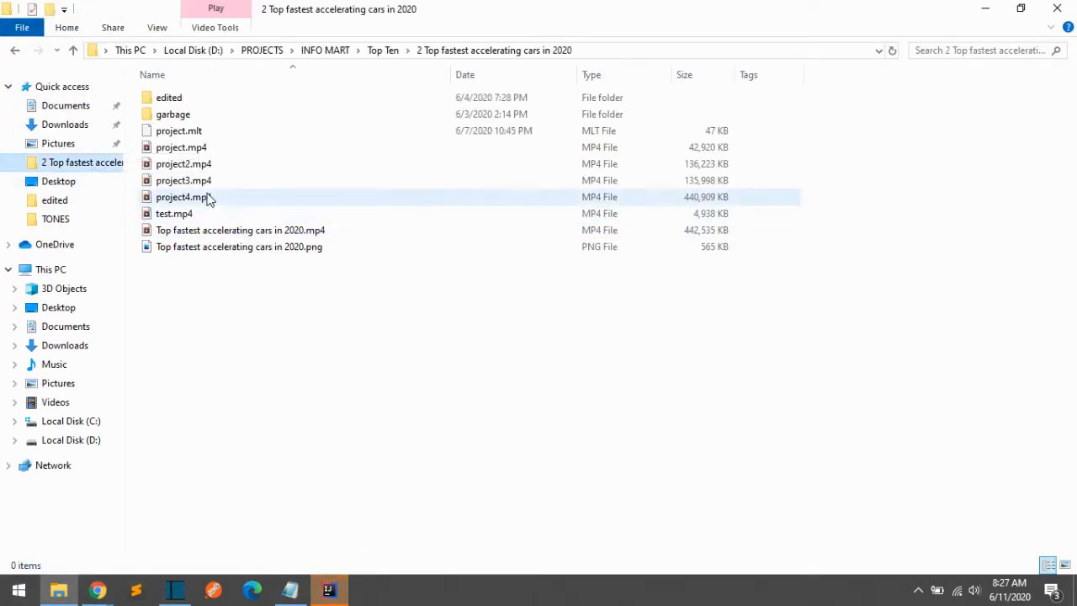
pyautogui.moveTo(412, 8); pyautogui.dragTo(572, 73)
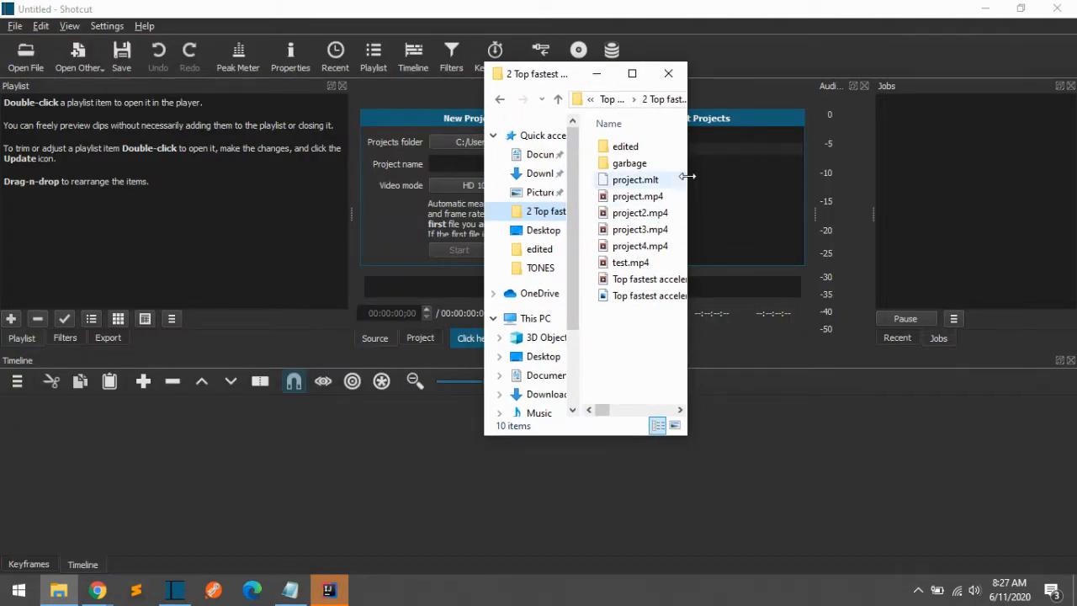
pyautogui.moveTo(687, 176); pyautogui.dragTo(895, 164)
pyautogui.click(661, 282)
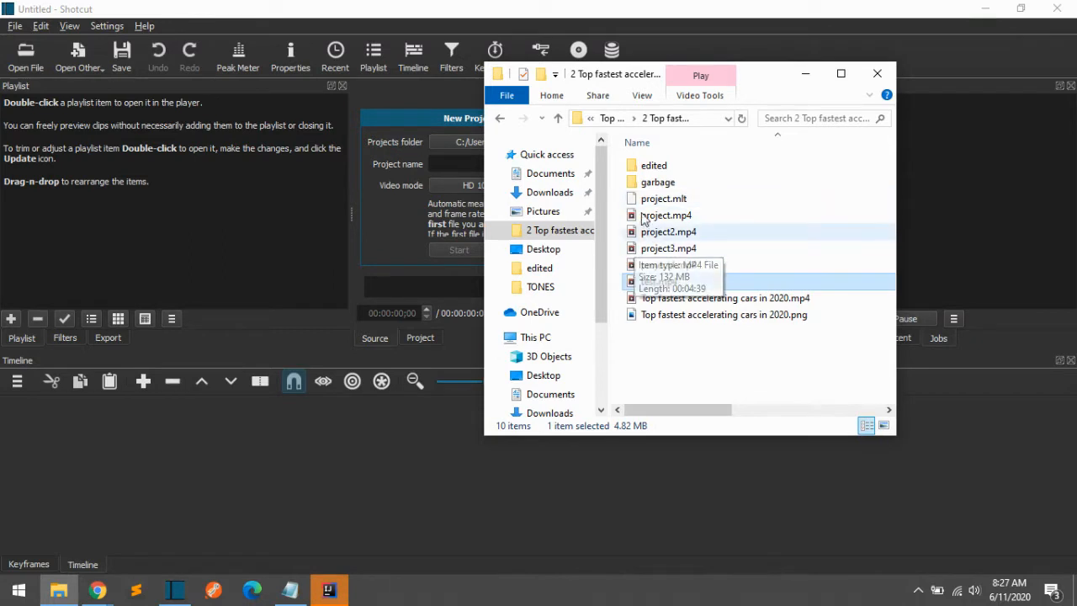
pyautogui.click(653, 183)
pyautogui.doubleClick(654, 182)
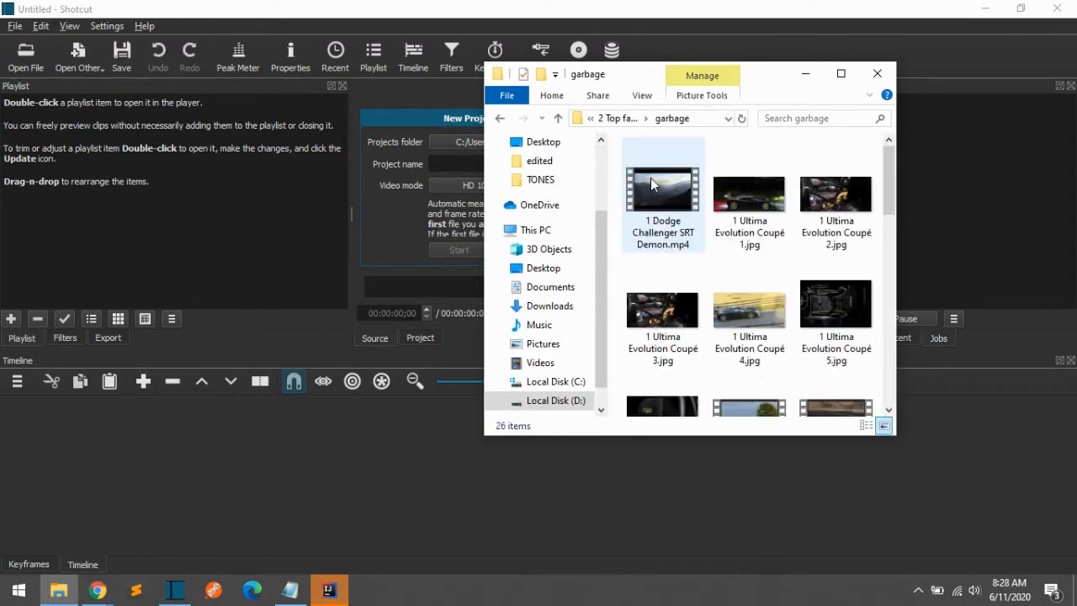
# Step: Add the video "1 Dodge Challenger SRT Demon.mp4" from the garbage folder to the Shotcut playlist
pyautogui.click(650, 178)
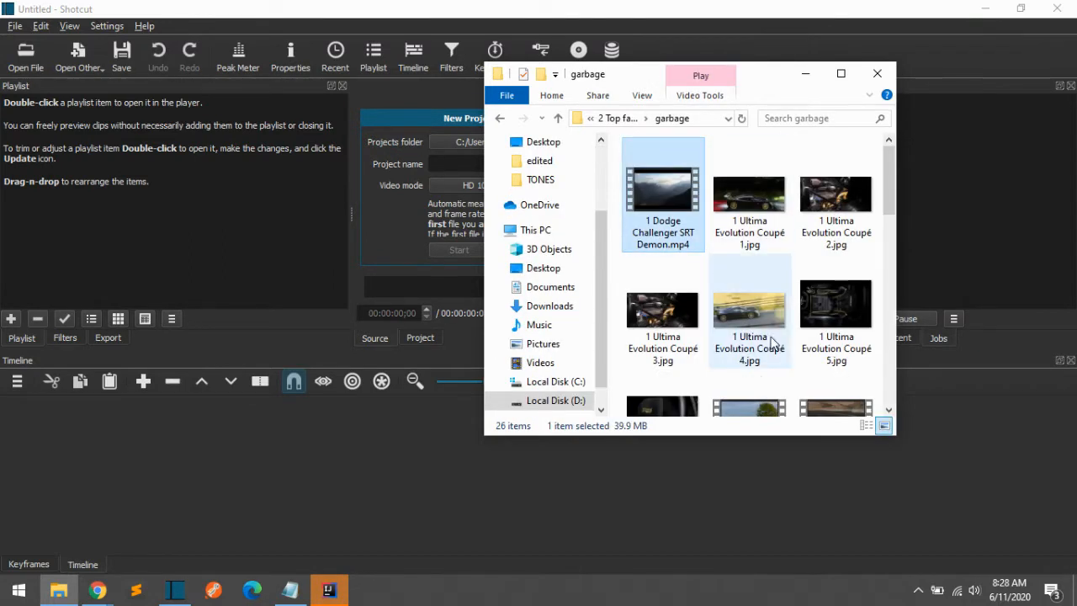
pyautogui.click(751, 330)
pyautogui.click(641, 173)
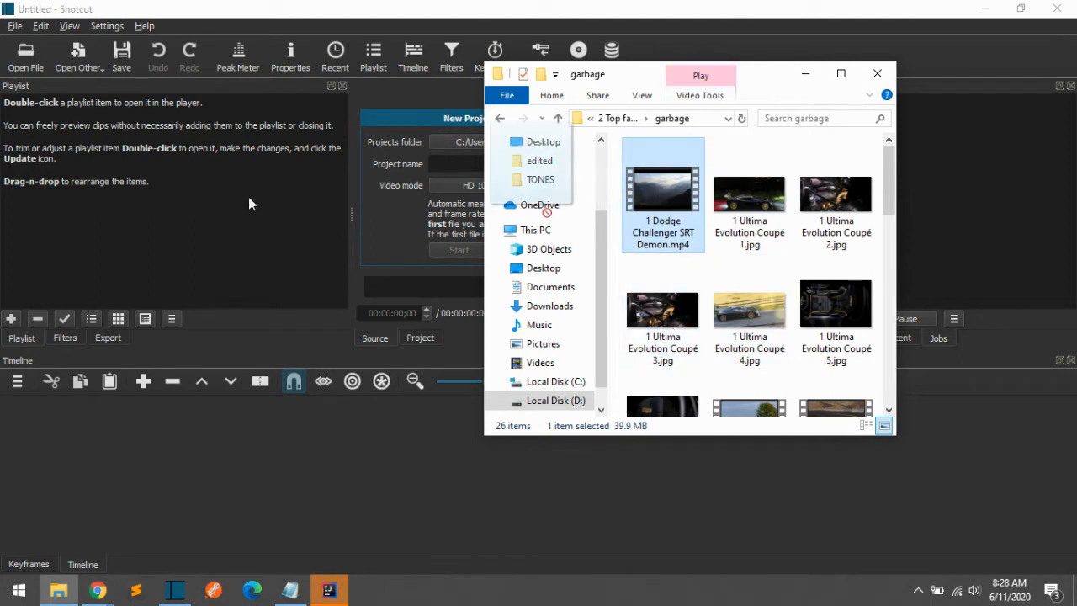
pyautogui.moveTo(212, 199); pyautogui.dragTo(212, 199)
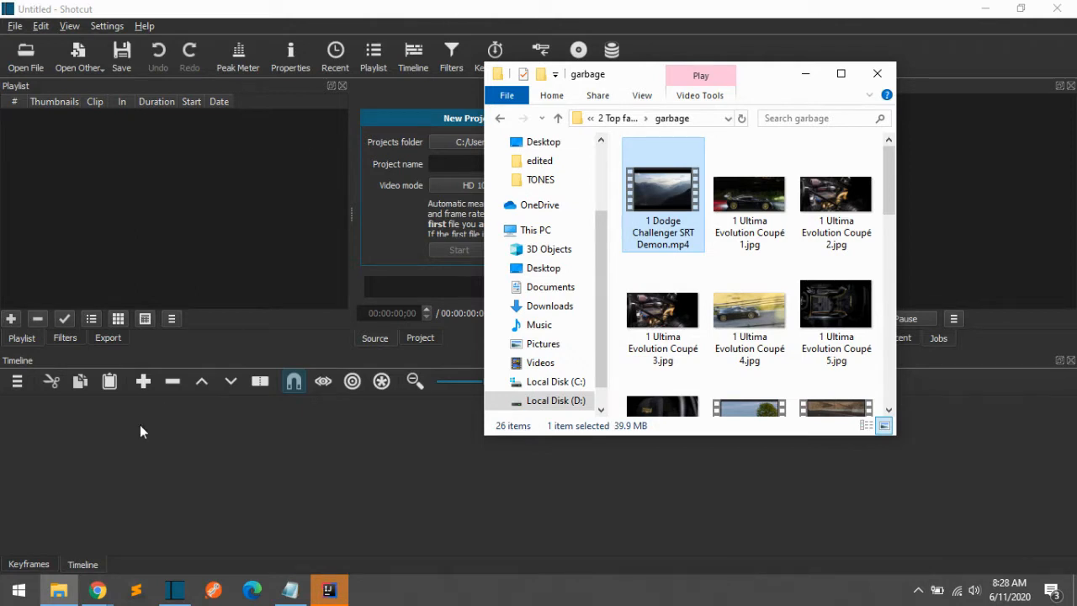
pyautogui.click(283, 6)
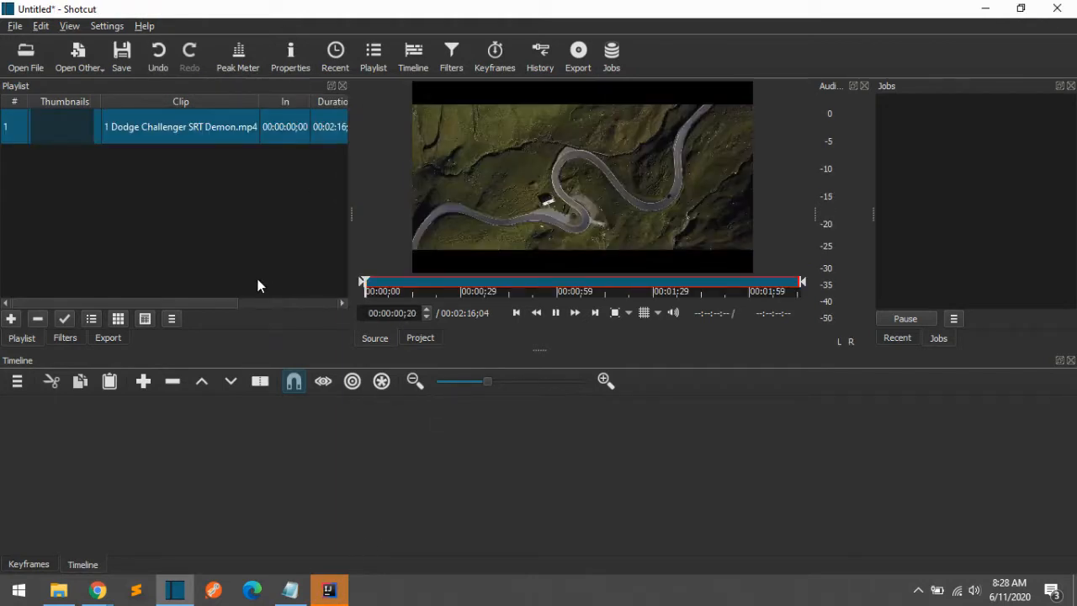
pyautogui.click(215, 248)
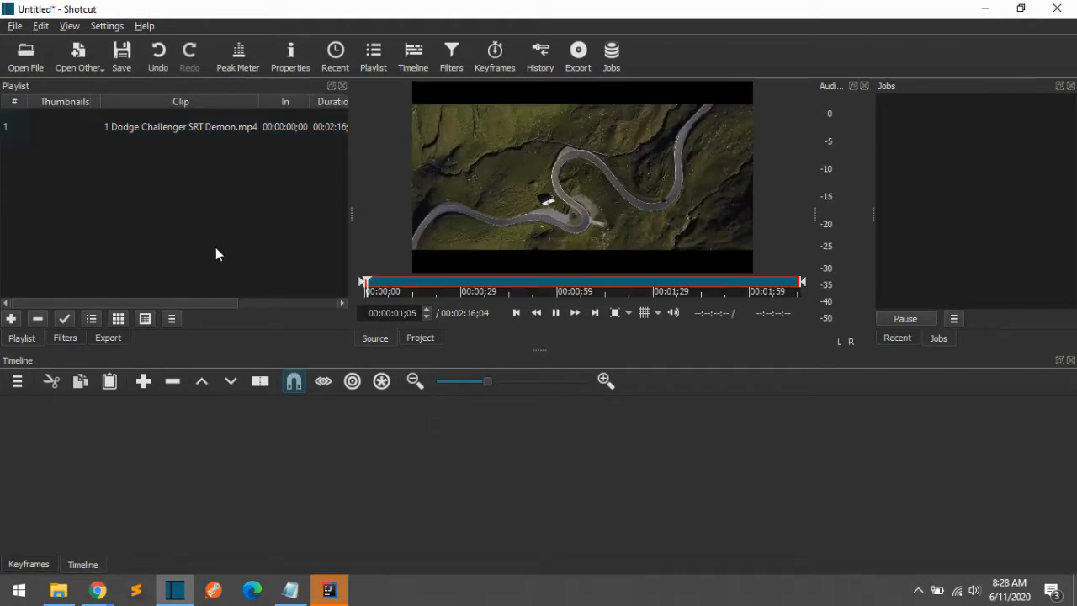
pyautogui.click(76, 134)
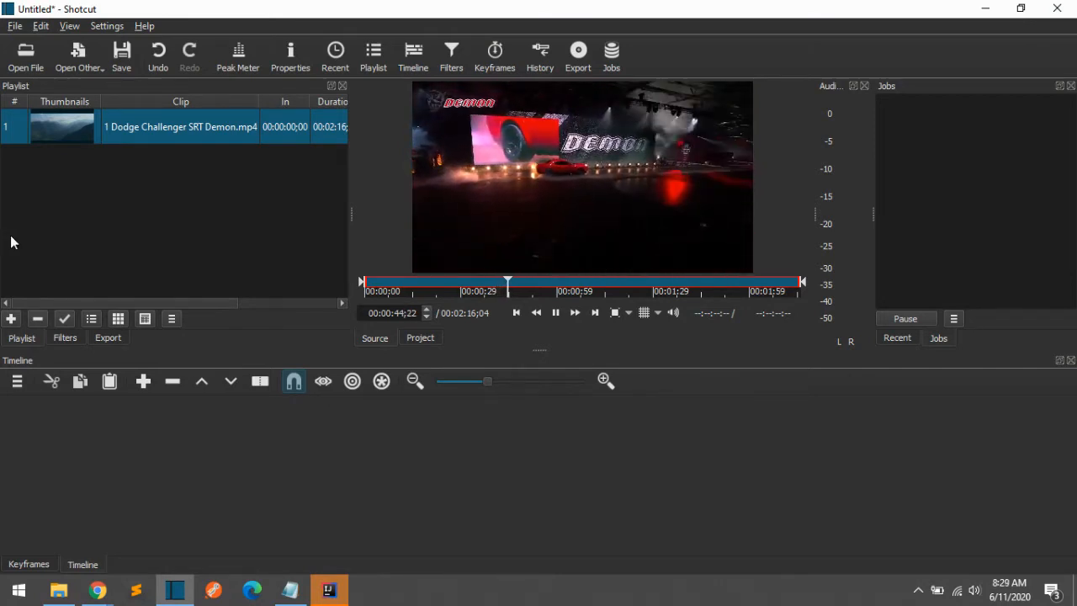
# Step: Add the image "1 Ultima Evolution Coupé 1.jpg" from the garbage folder to the playlist
pyautogui.click(74, 599)
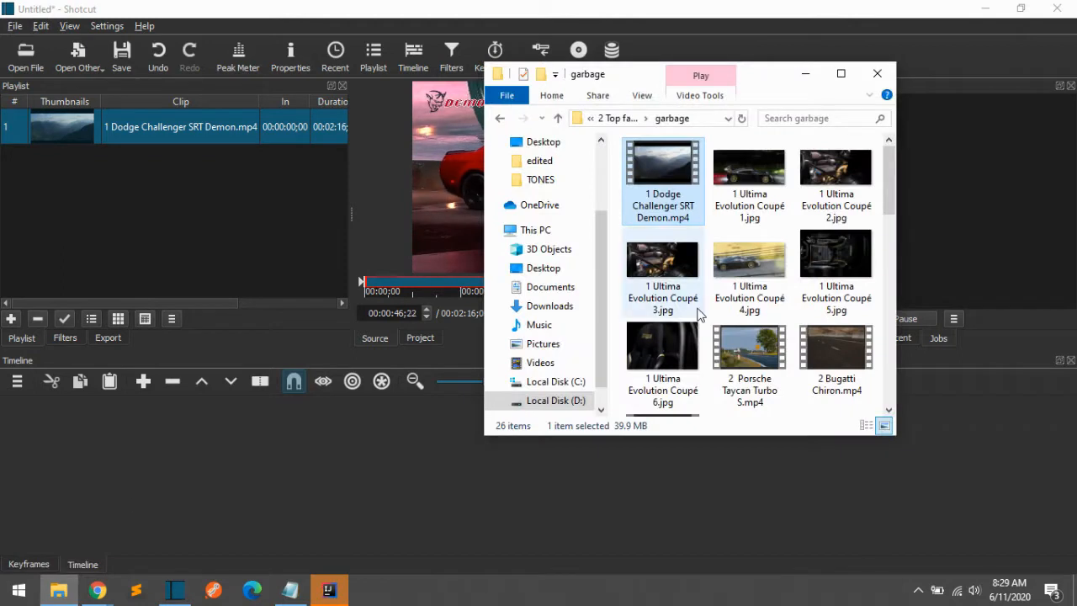
pyautogui.click(763, 165)
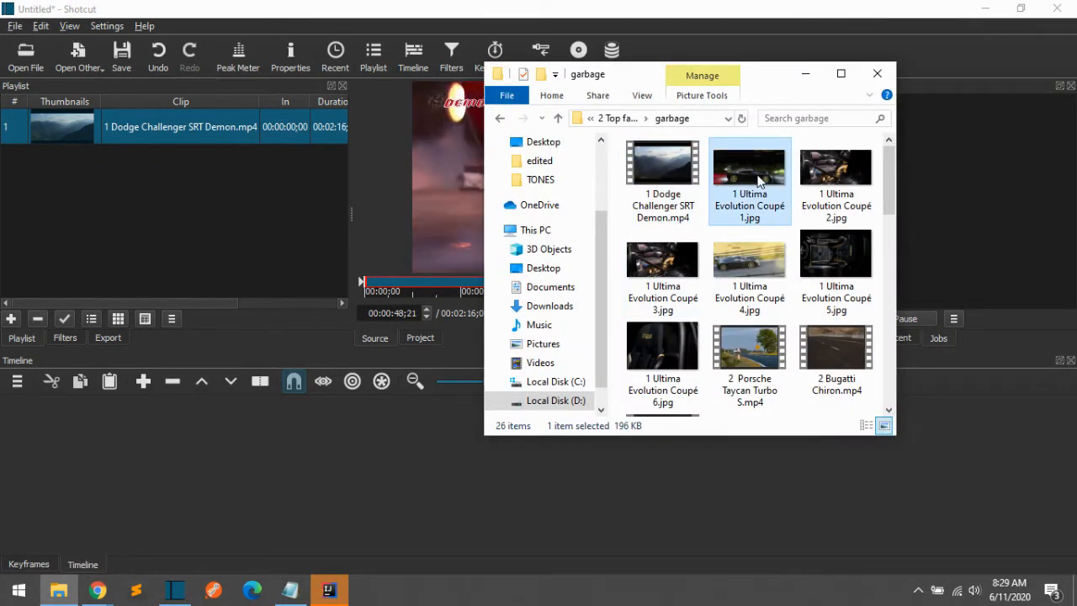
pyautogui.moveTo(755, 177); pyautogui.dragTo(67, 227)
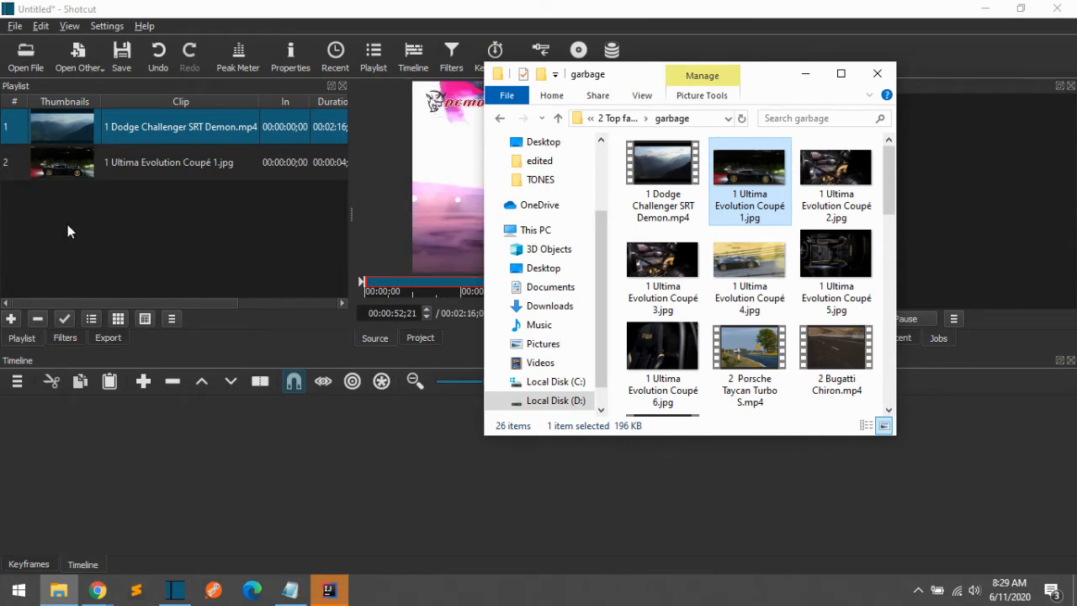
pyautogui.click(130, 163)
pyautogui.click(131, 163)
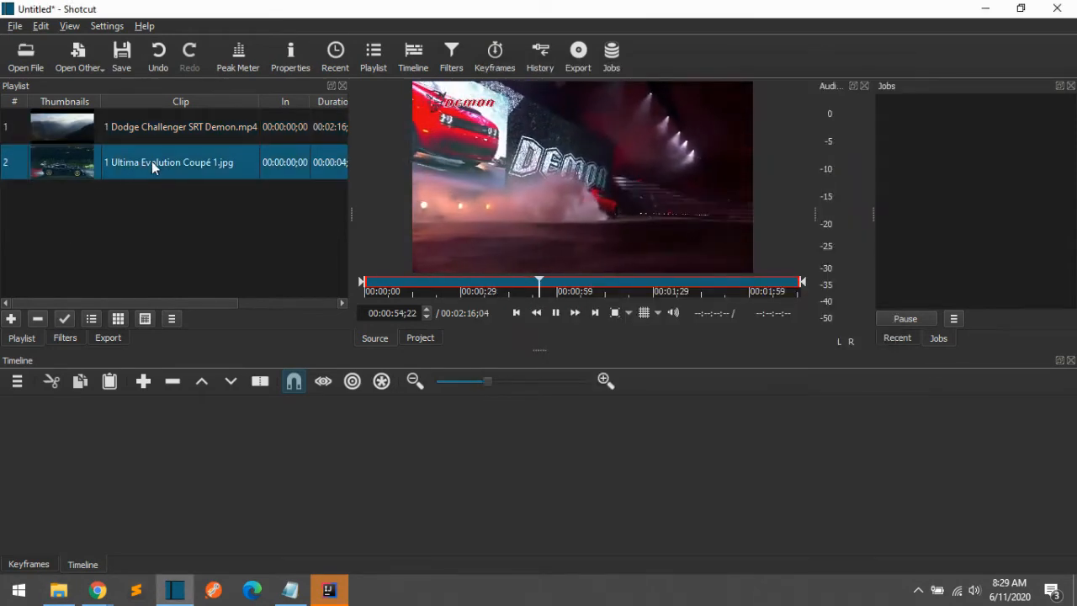
# Step: Return to File Explorer, open the edited folder of the cars project, and shrink the window to uncover the playlist
pyautogui.hotkey('alt', 'Tab')
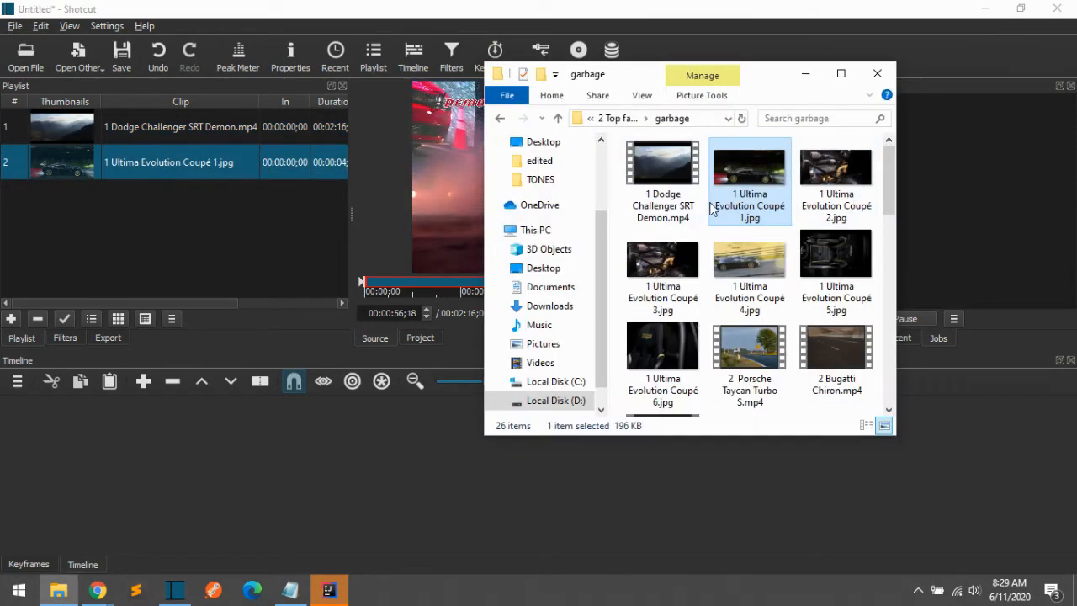
pyautogui.scroll(-5, 724, 249)
pyautogui.scroll(-2, 724, 250)
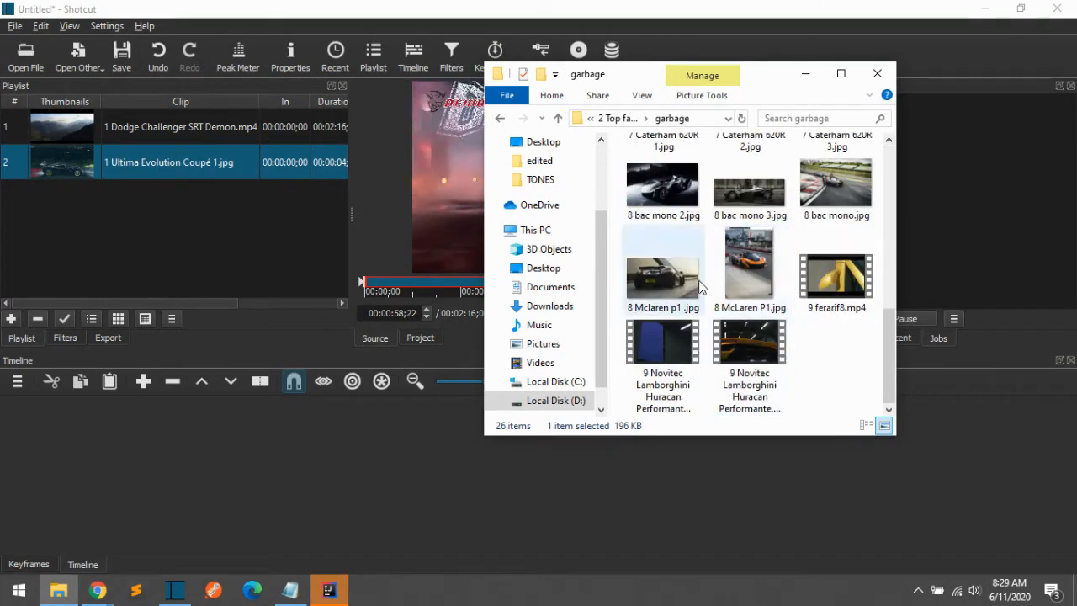
pyautogui.scroll(6, 699, 283)
pyautogui.click(840, 73)
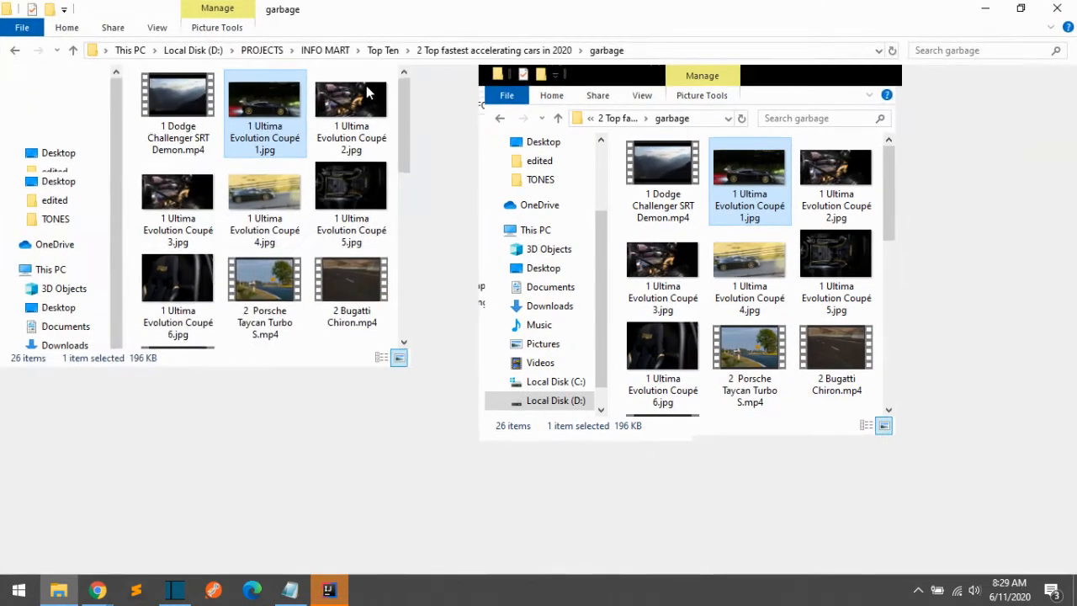
pyautogui.click(518, 52)
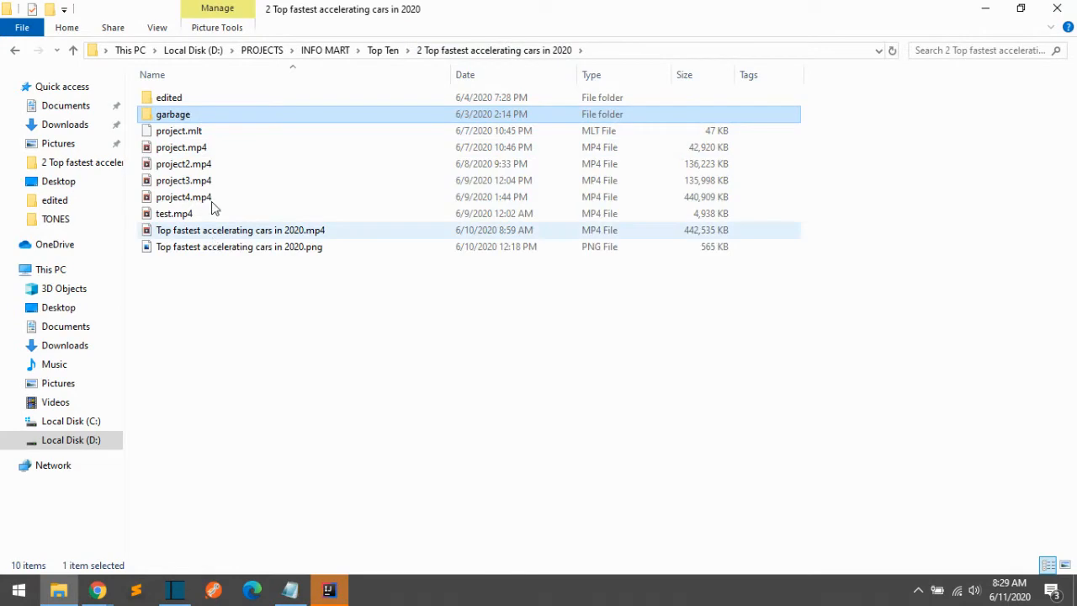
pyautogui.click(177, 99)
pyautogui.doubleClick(177, 98)
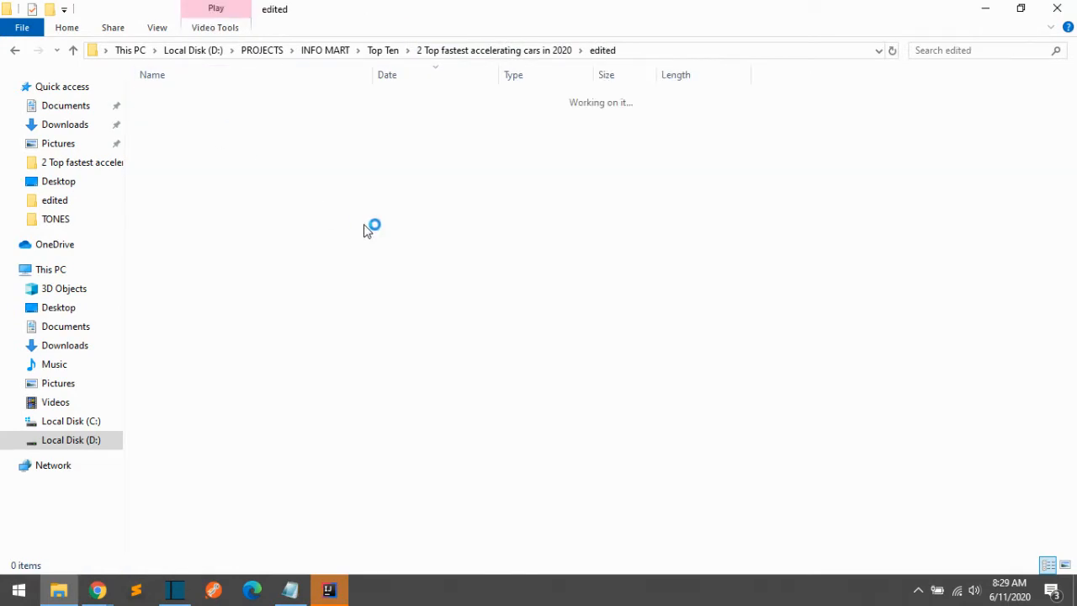
pyautogui.click(308, 216)
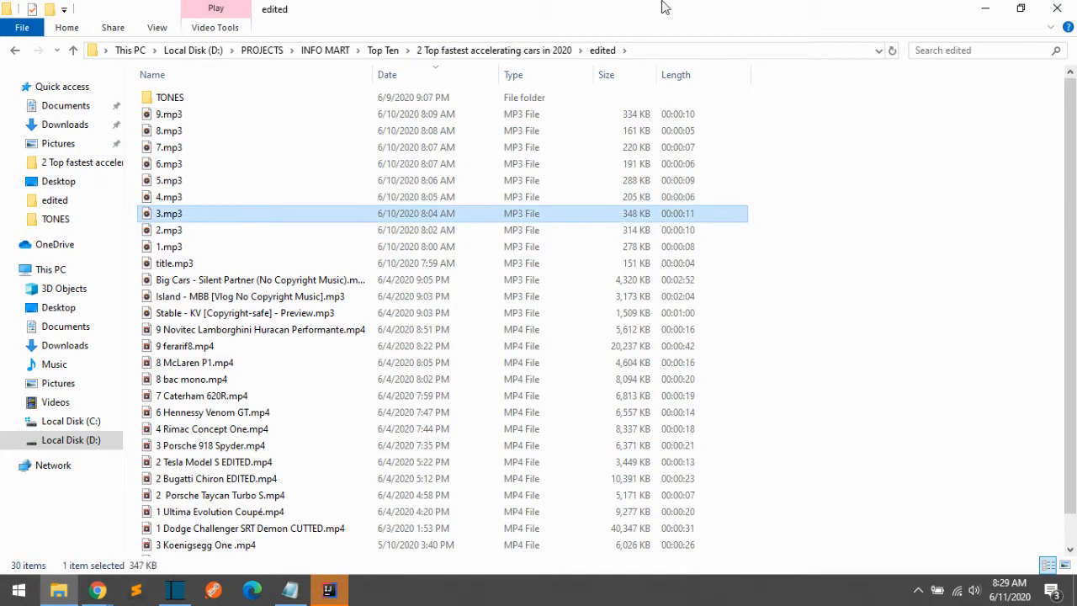
pyautogui.moveTo(663, 7); pyautogui.dragTo(760, 89)
# Step: Add the audio file "Big Cars - Silent Partner (No Copyright Music).mp3" to the playlist and select its entry
pyautogui.scroll(-5, 772, 343)
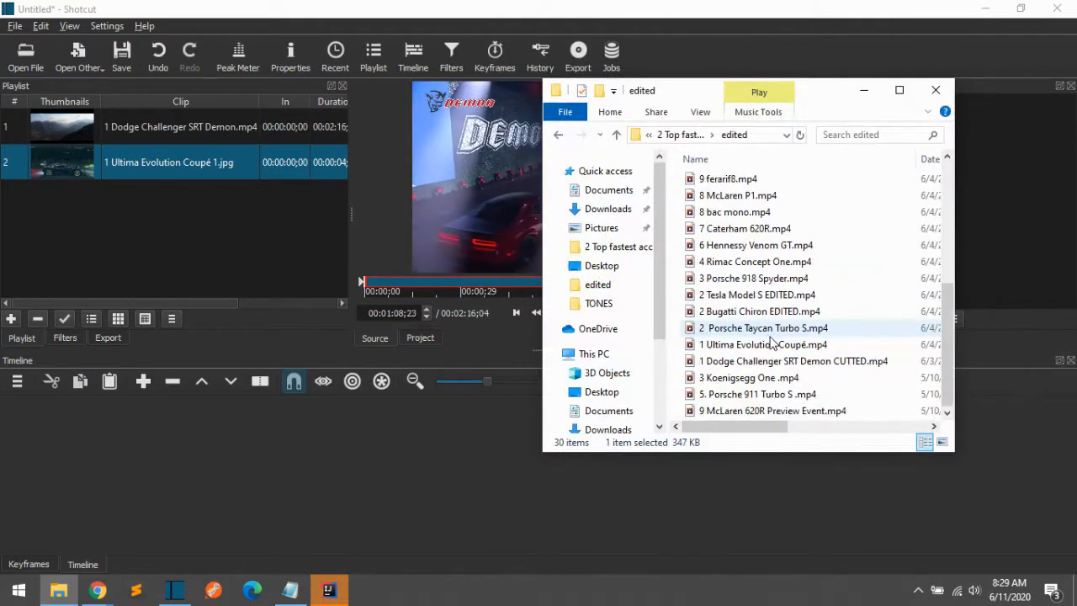
pyautogui.scroll(5, 772, 342)
pyautogui.moveTo(757, 364); pyautogui.dragTo(202, 243)
pyautogui.click(678, 5)
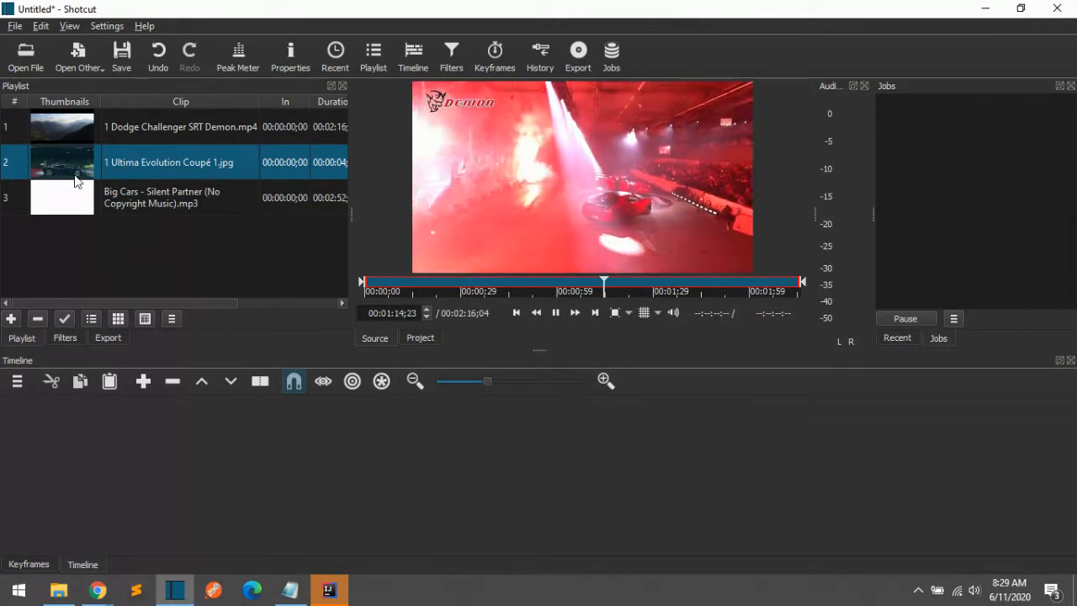
pyautogui.click(115, 131)
pyautogui.click(130, 162)
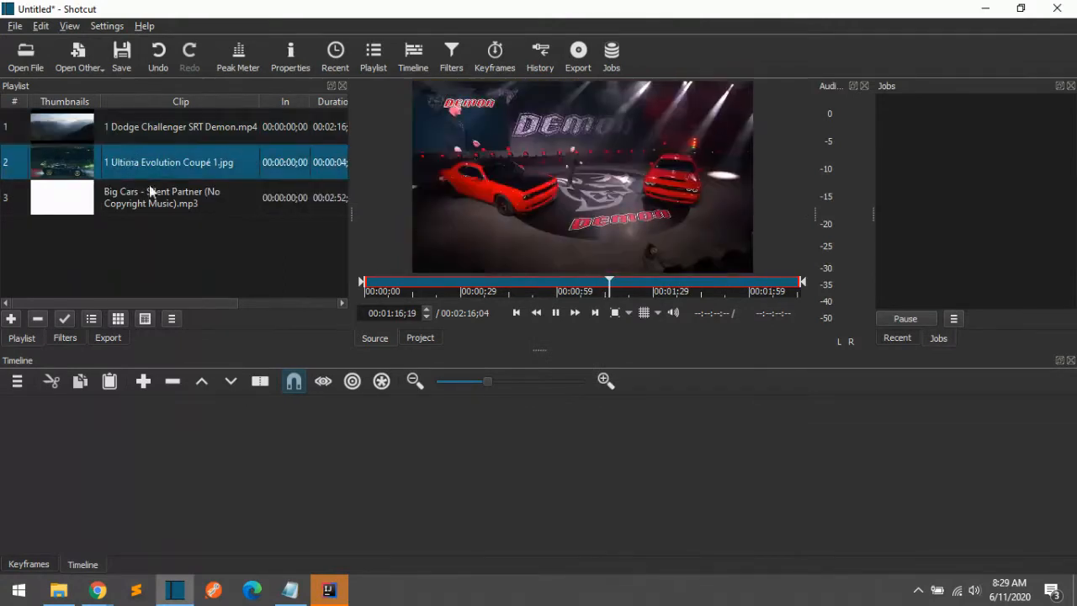
pyautogui.click(195, 200)
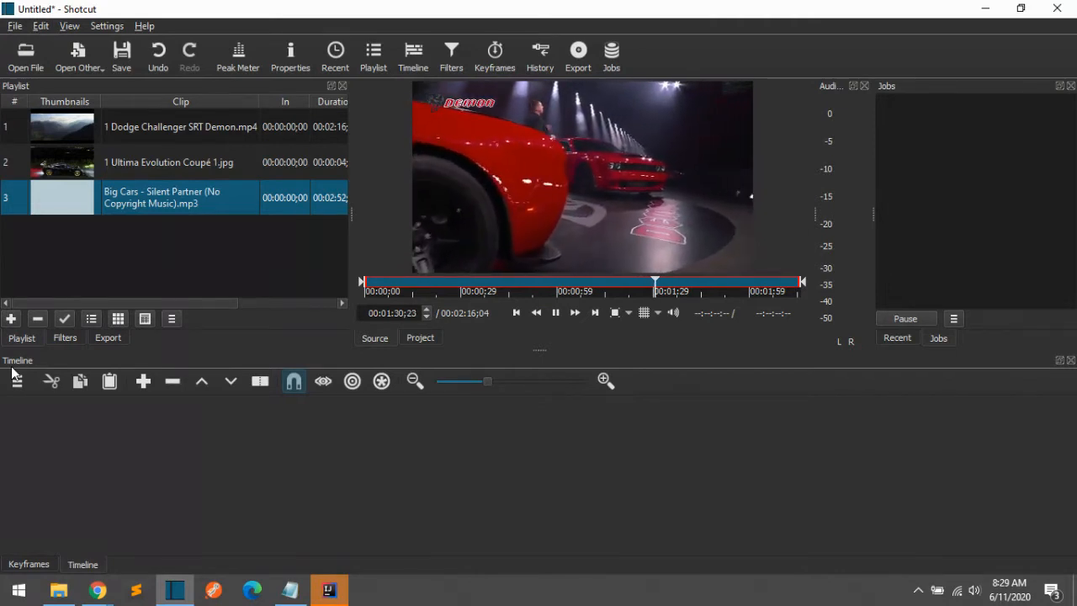
# Step: Place the "1 Dodge Challenger SRT Demon.mp4" clip from the playlist into the empty timeline
pyautogui.click(38, 568)
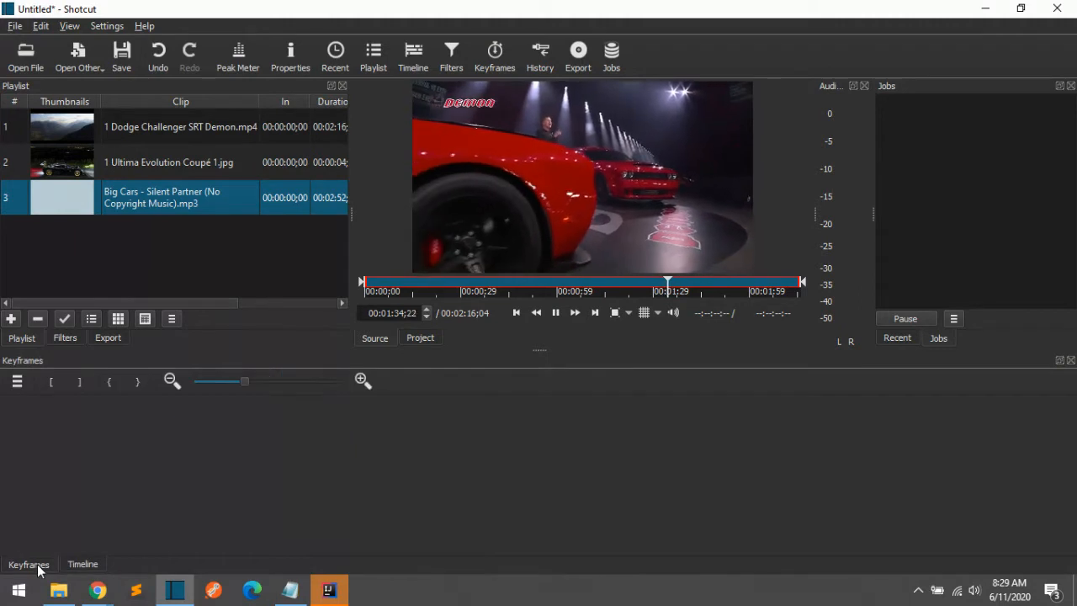
pyautogui.click(97, 568)
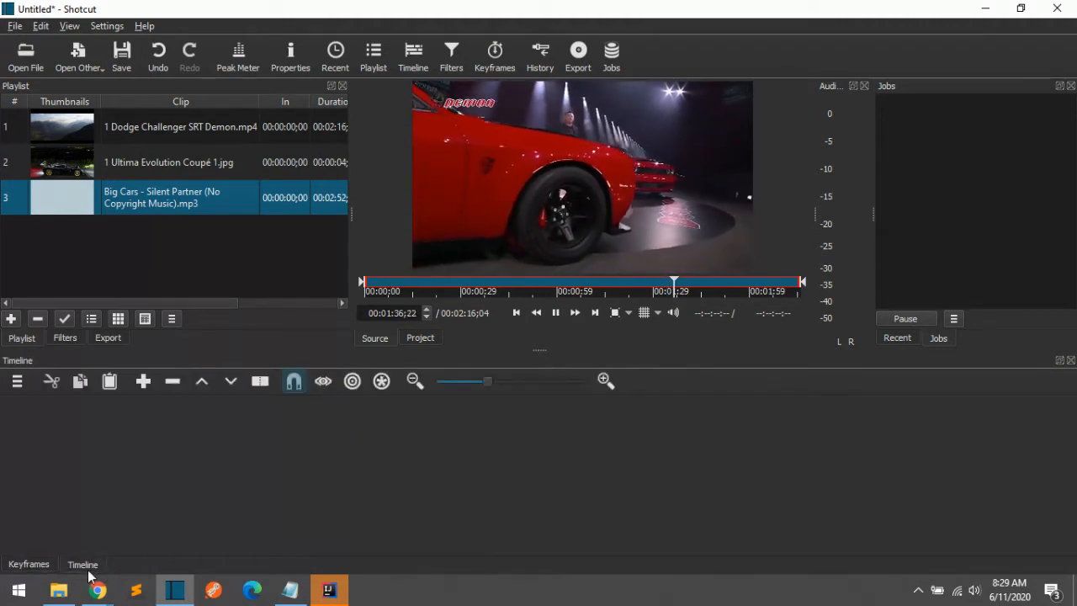
pyautogui.click(83, 132)
pyautogui.moveTo(83, 132); pyautogui.dragTo(93, 421)
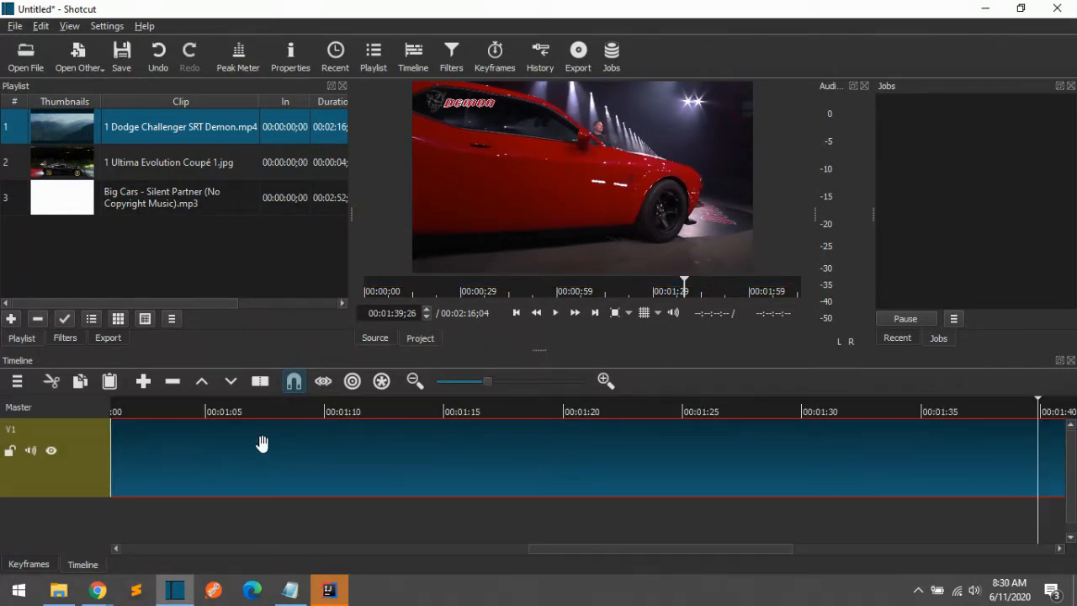
# Step: Remove the Dodge Challenger clip from the timeline and delete the V1 video track
pyautogui.rightClick(312, 449)
pyautogui.click(363, 486)
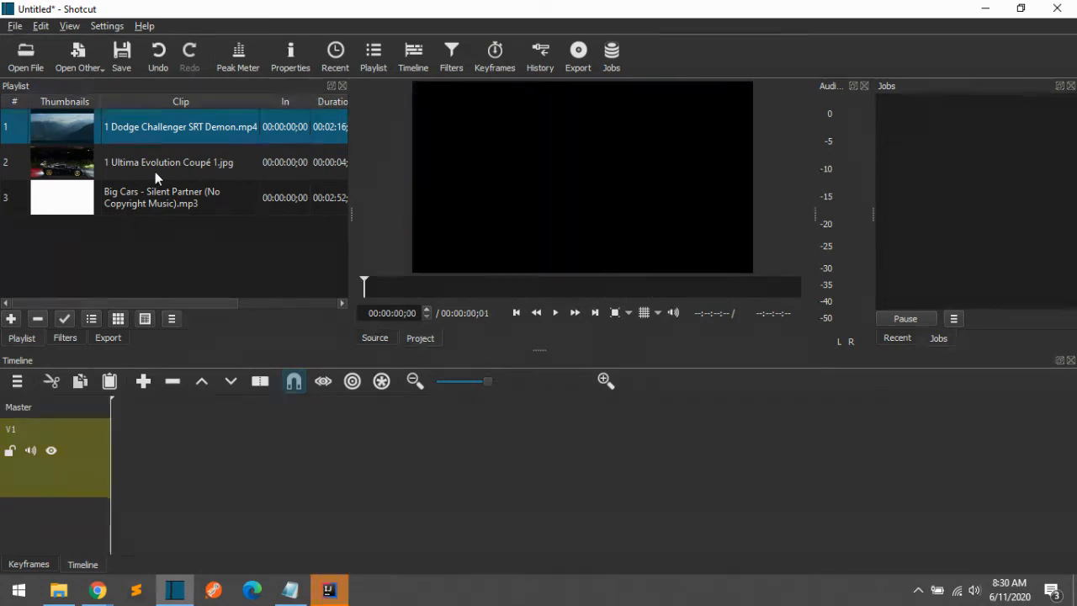
pyautogui.rightClick(63, 460)
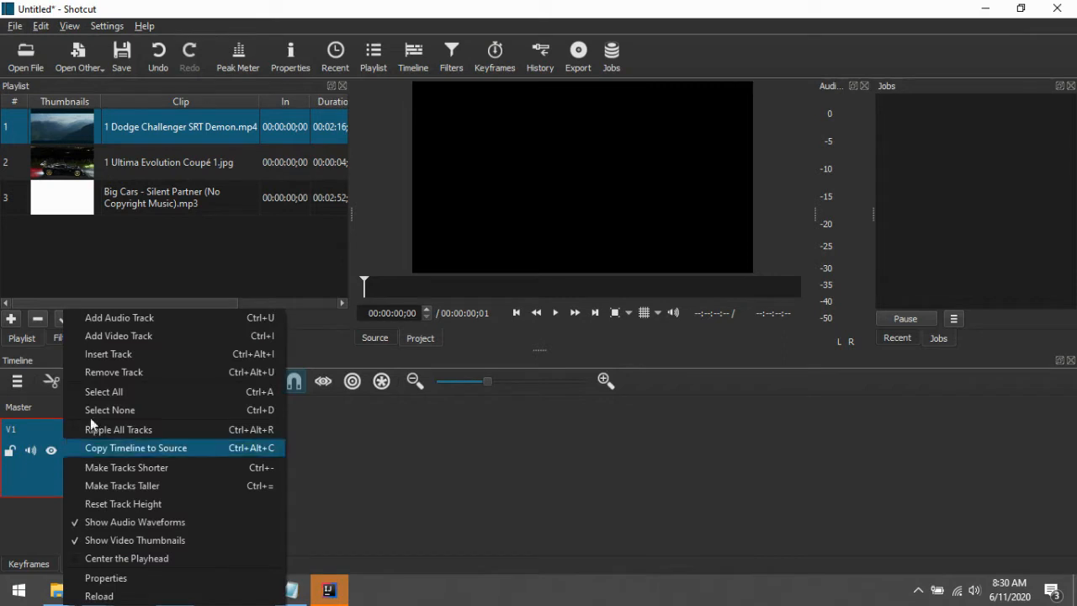
pyautogui.click(116, 373)
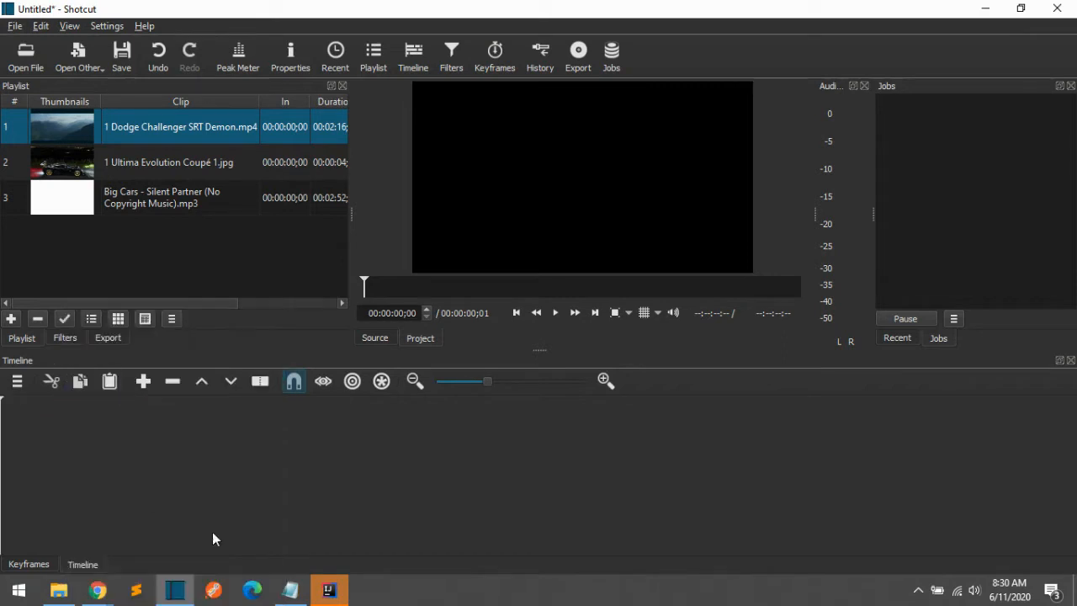
# Step: Append the selected "1 Dodge Challenger SRT Demon.mp4" clip to the timeline
pyautogui.click(144, 383)
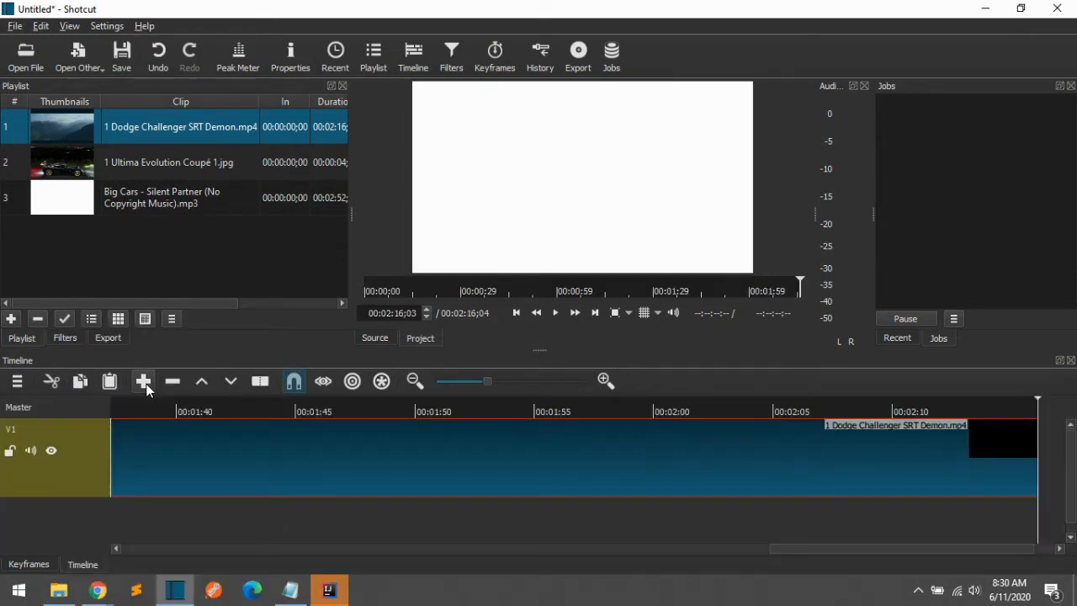
# Step: Remove the V1 track along with its clip and add a new empty video track
pyautogui.rightClick(91, 449)
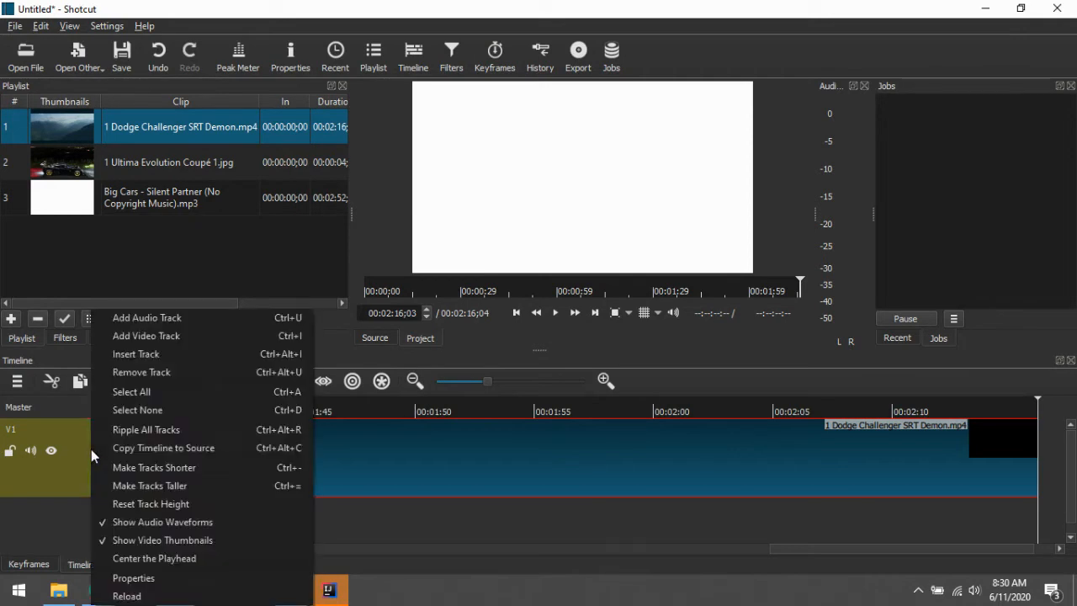
pyautogui.click(153, 372)
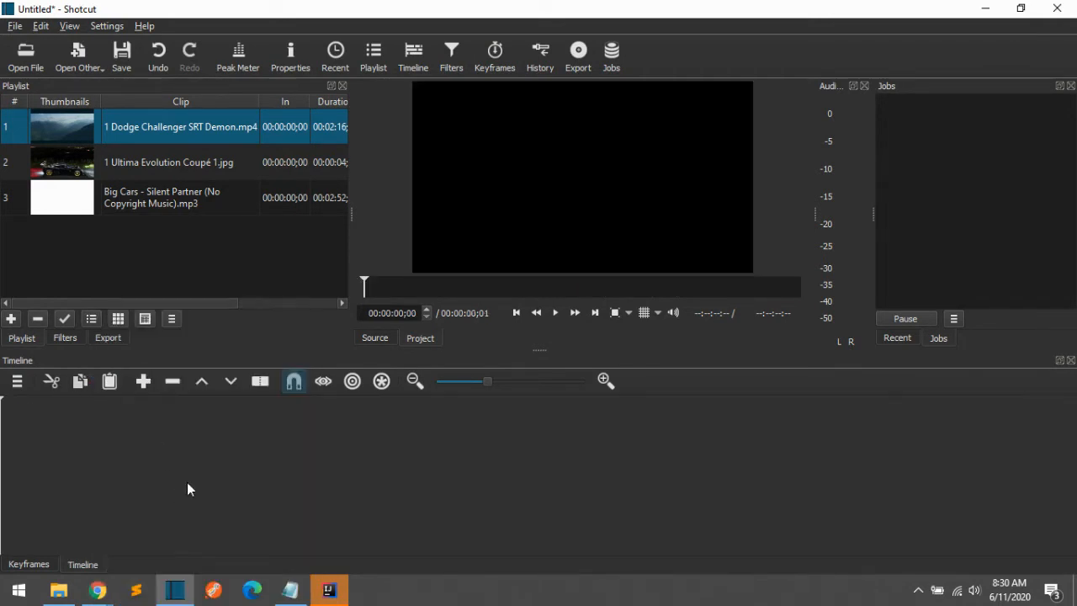
pyautogui.rightClick(230, 439)
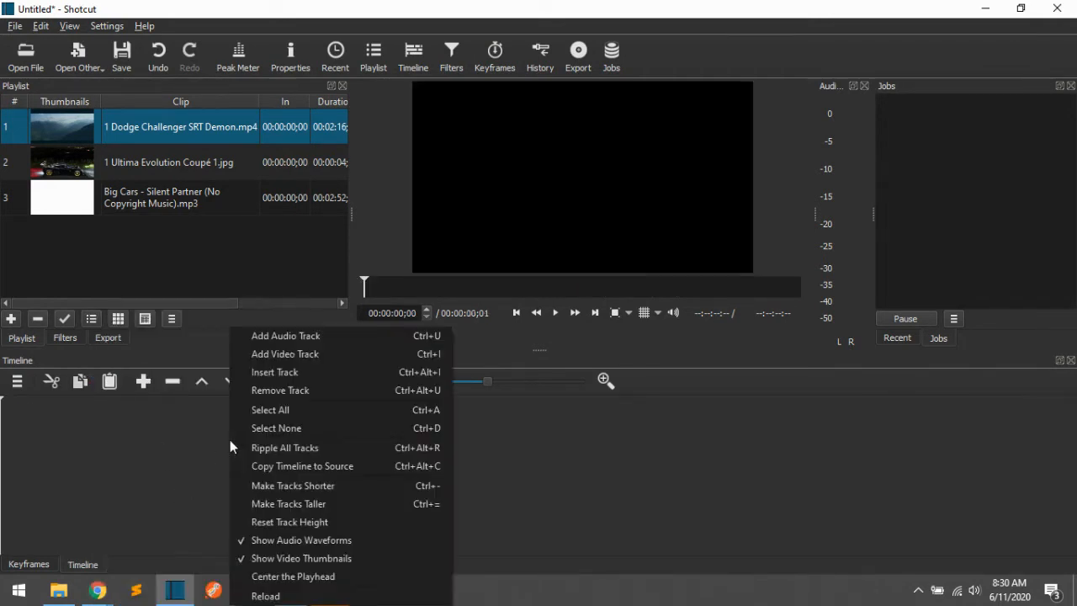
pyautogui.click(284, 353)
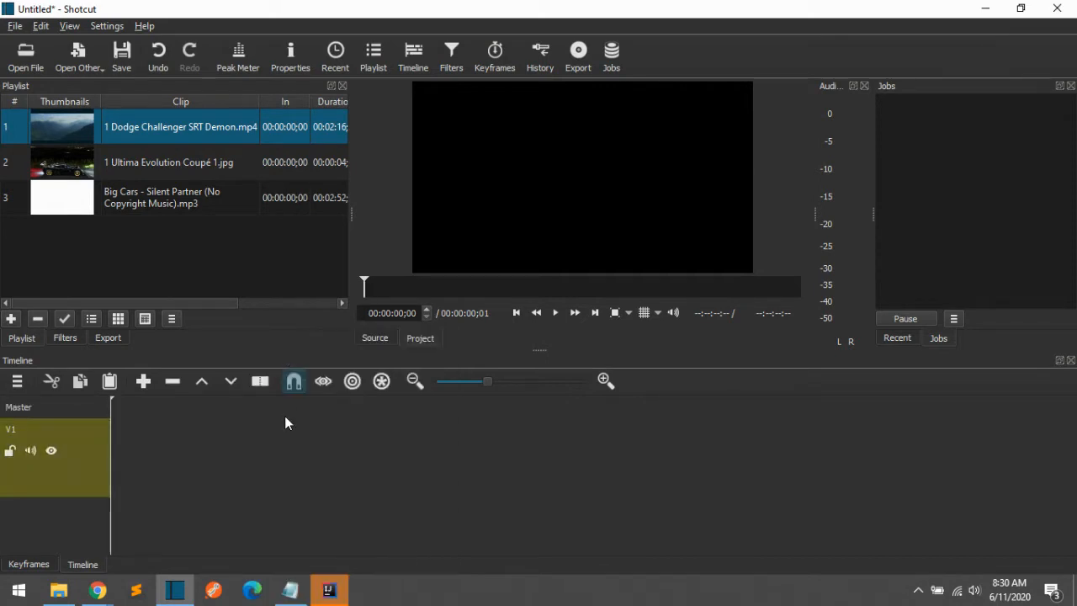
# Step: Place "1 Dodge Challenger SRT Demon.mp4" at the very start of V1, preview its opening, and return the playhead to the beginning
pyautogui.moveTo(70, 128); pyautogui.dragTo(119, 478)
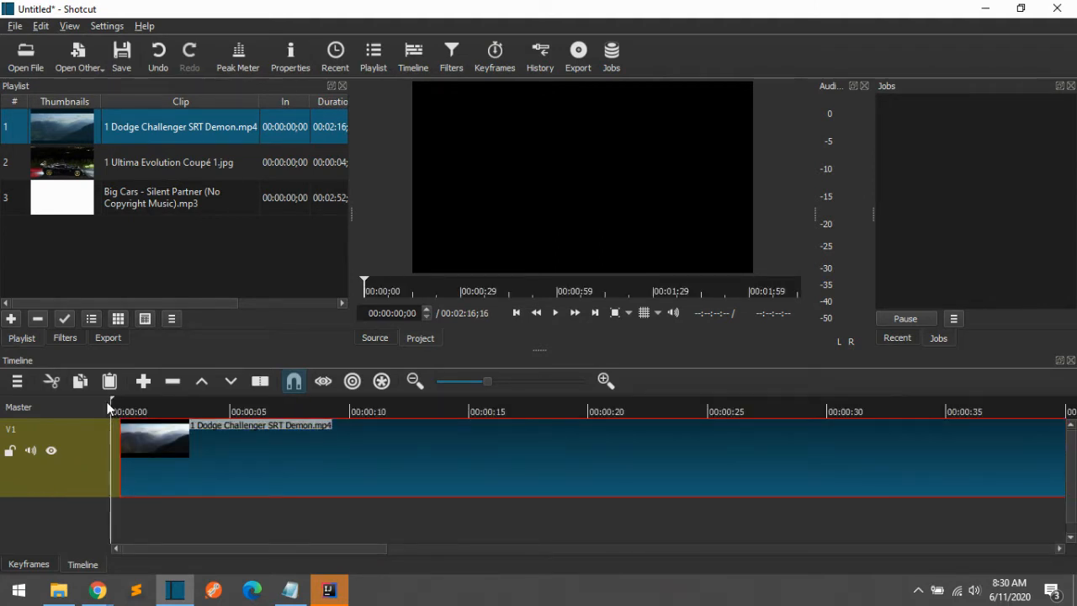
pyautogui.moveTo(272, 465); pyautogui.dragTo(243, 462)
pyautogui.click(555, 313)
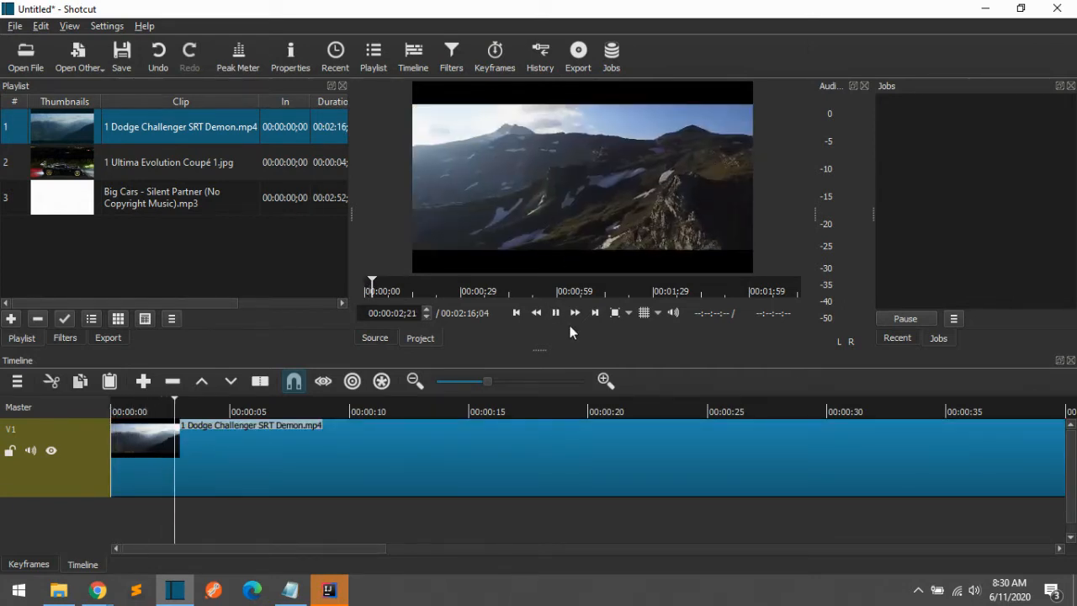
pyautogui.click(561, 315)
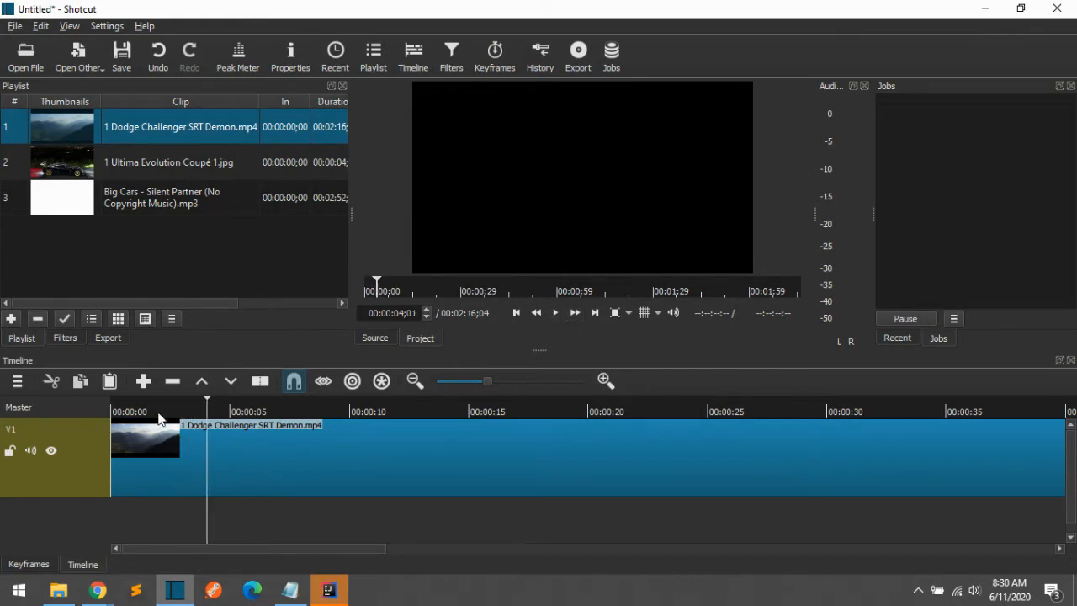
pyautogui.moveTo(160, 414); pyautogui.dragTo(112, 416)
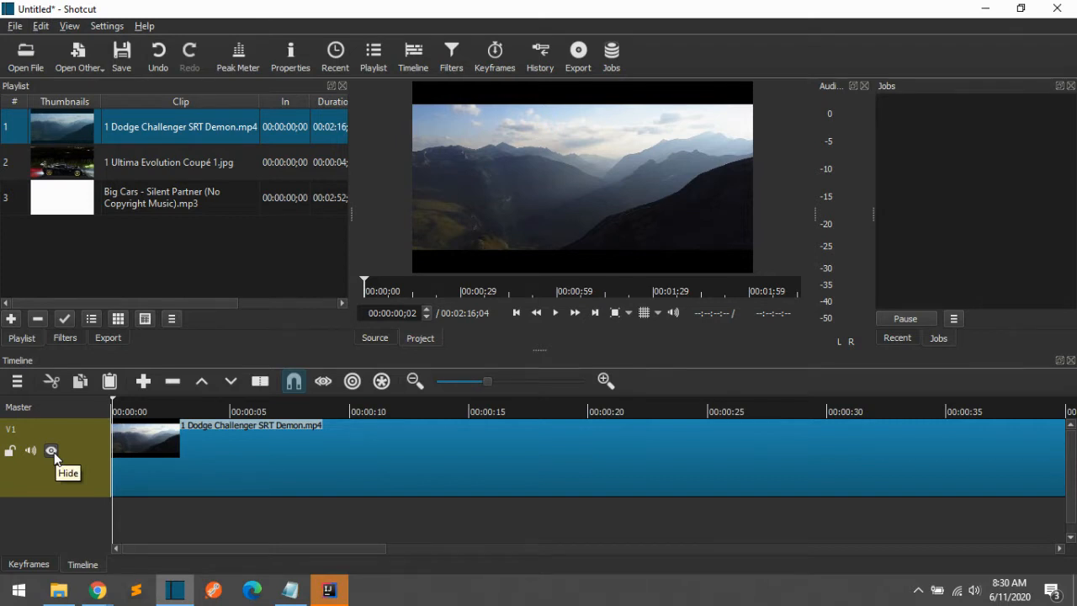
# Step: Hide the V1 track, briefly play the timeline to check the preview, and unhide the track
pyautogui.click(52, 452)
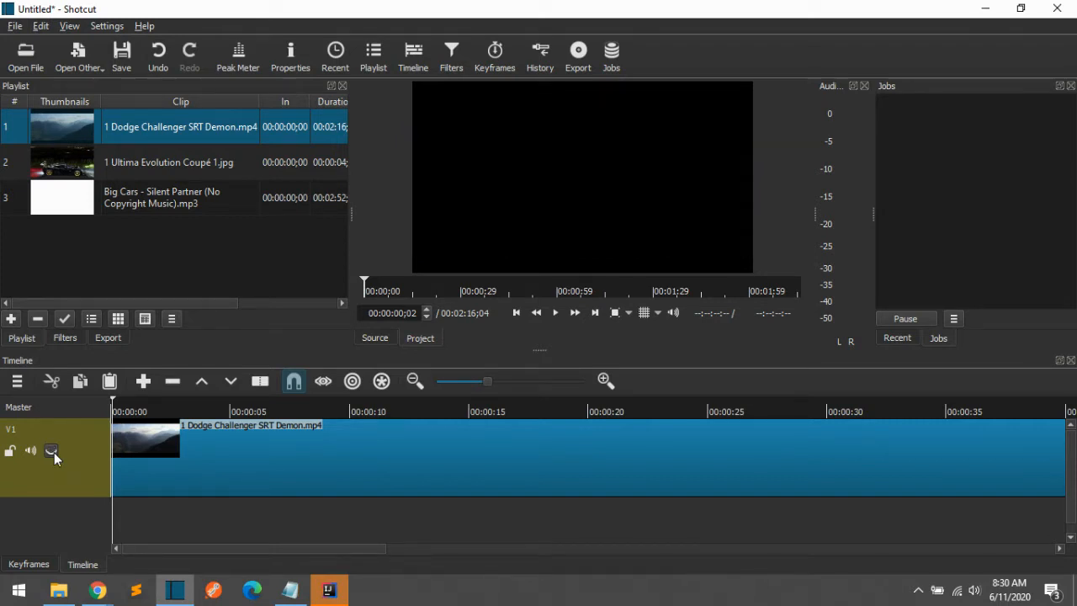
pyautogui.click(559, 312)
pyautogui.click(559, 310)
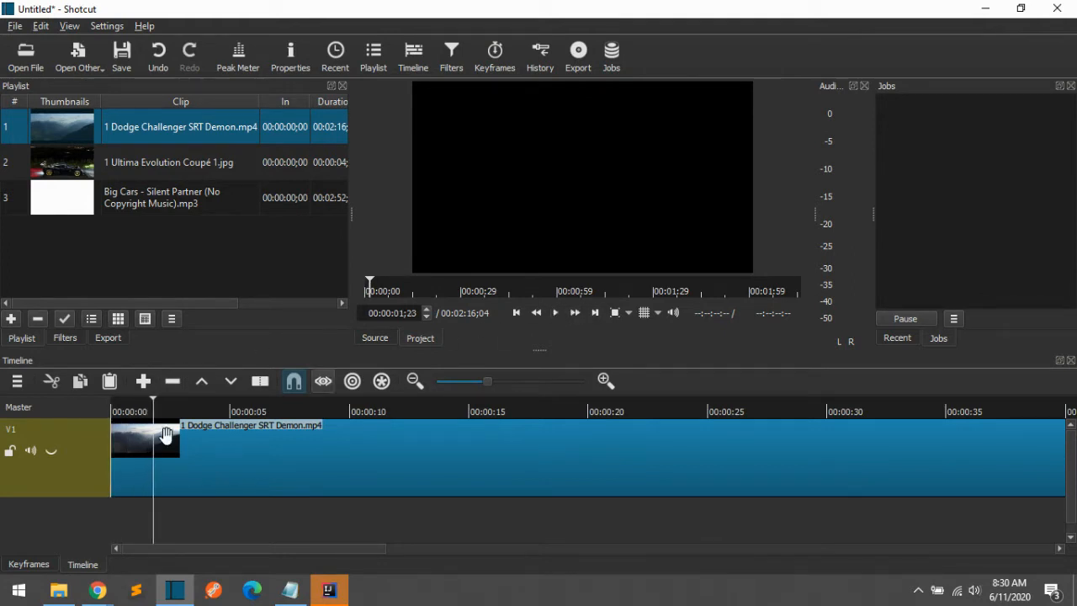
pyautogui.click(51, 451)
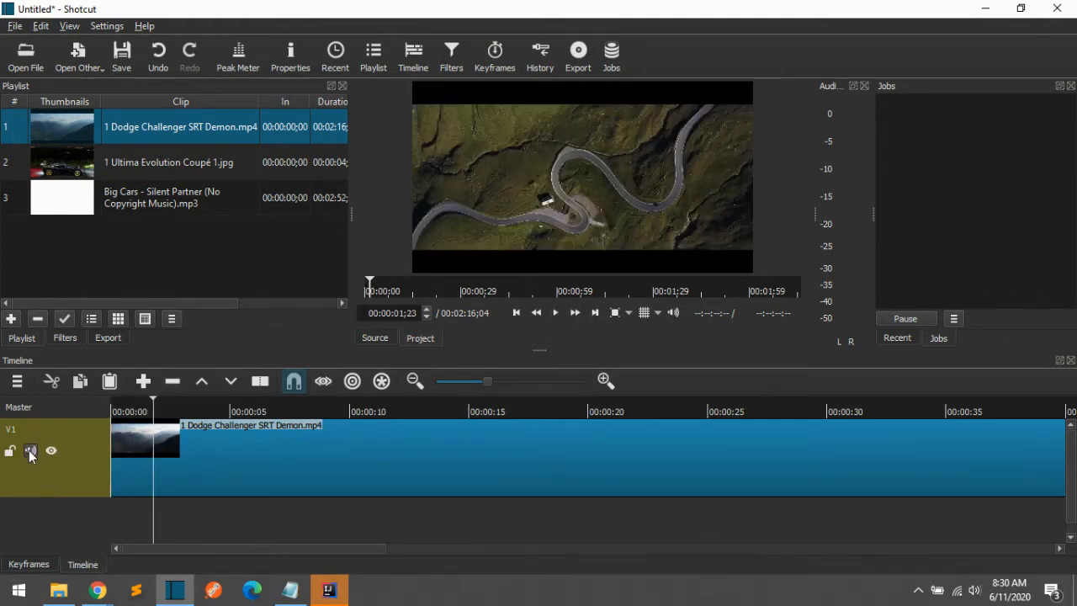
# Step: Mute the V1 track and play the beginning of the timeline to check its sound
pyautogui.click(134, 404)
pyautogui.click(116, 410)
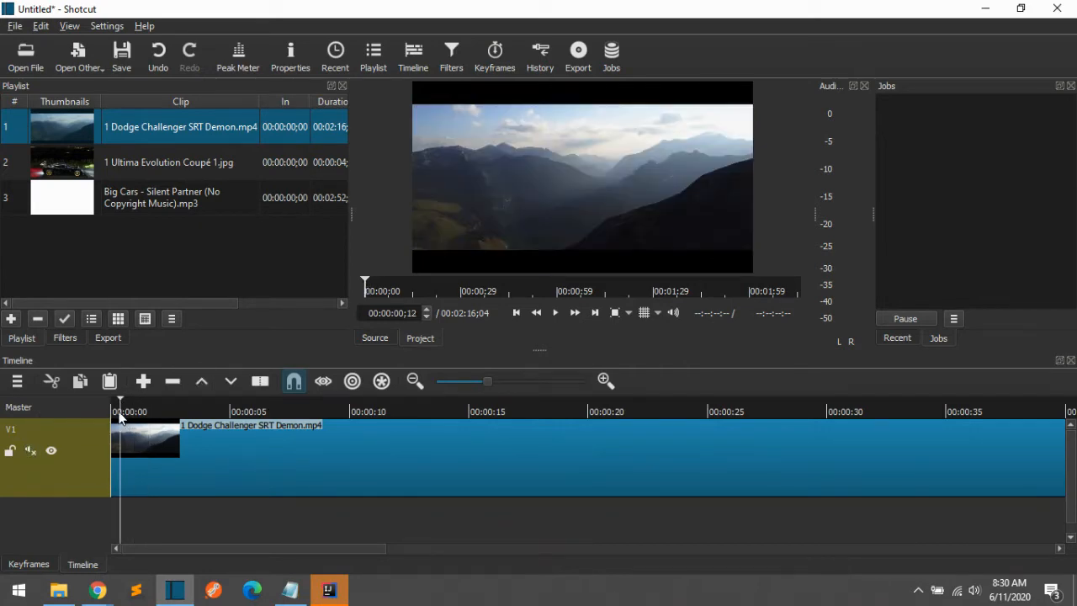
pyautogui.click(557, 313)
pyautogui.click(557, 313)
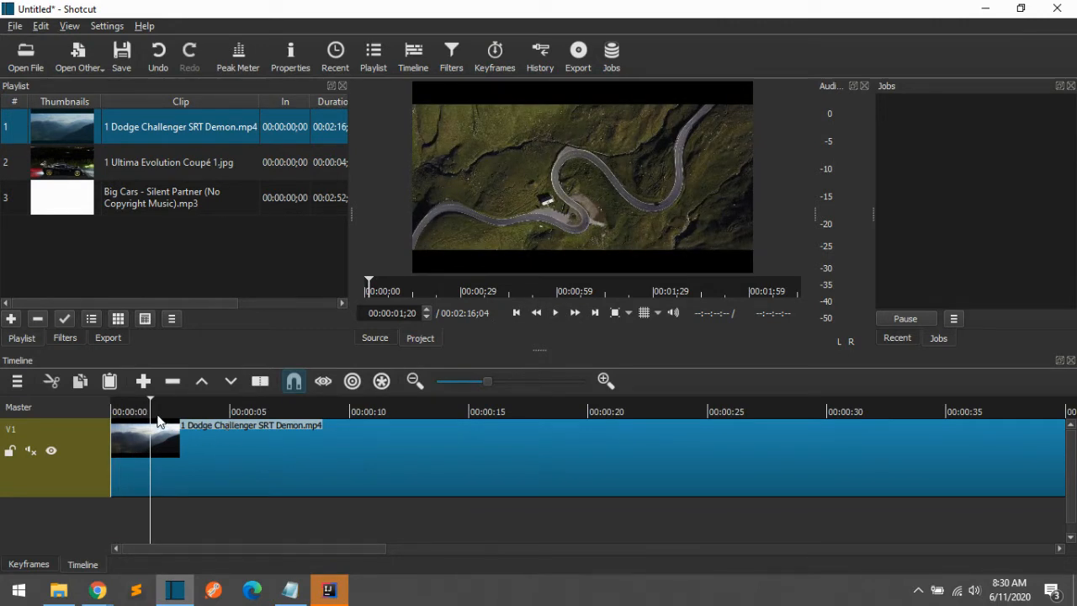
pyautogui.moveTo(133, 404); pyautogui.dragTo(99, 403)
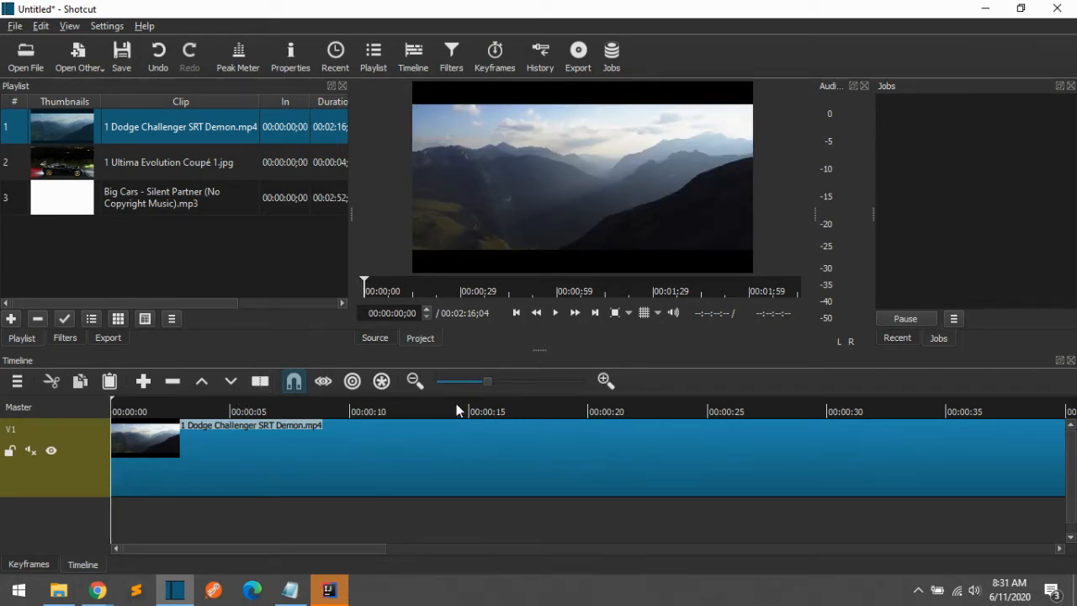
# Step: Split the Dodge Challenger clip at 00:00:17;19 and remove everything after the cut
pyautogui.click(532, 410)
pyautogui.click(260, 381)
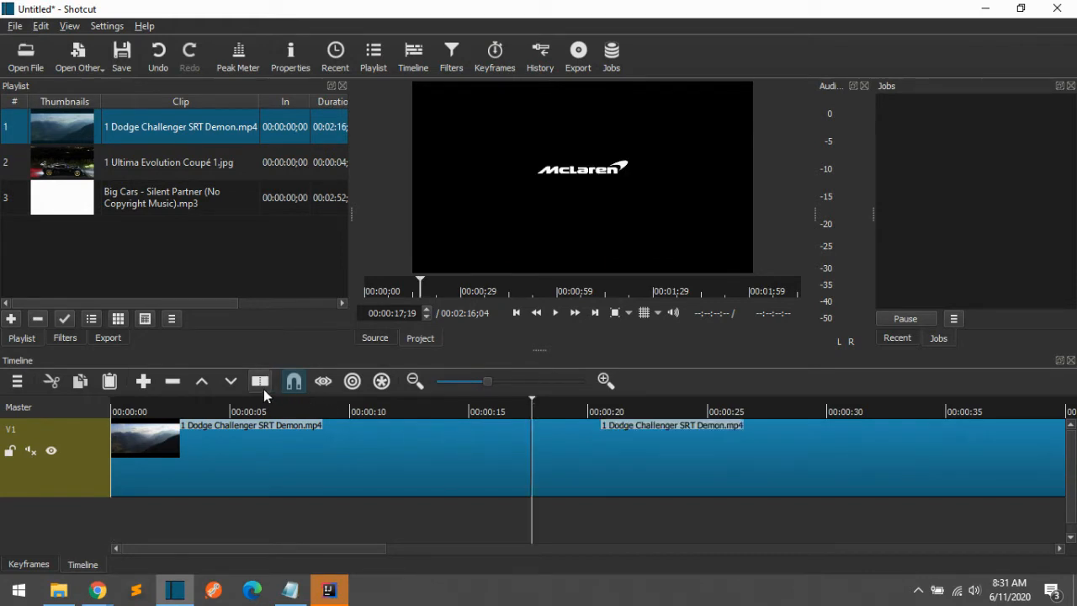
pyautogui.rightClick(630, 458)
pyautogui.click(649, 485)
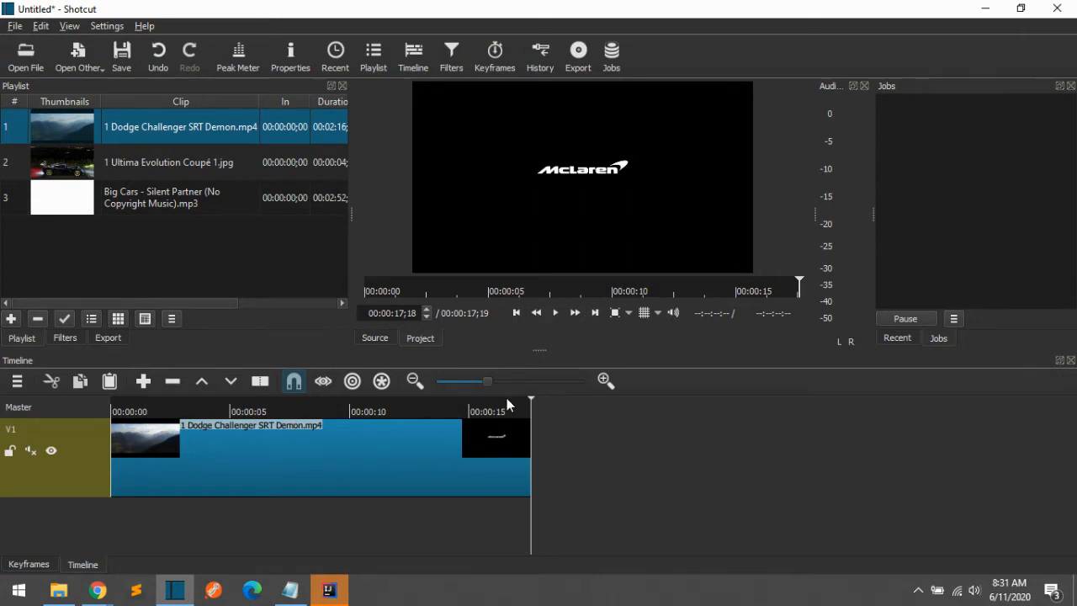
# Step: Split the remaining clip on V1 at 00:00:15;01 and remove the short end piece
pyautogui.click(468, 411)
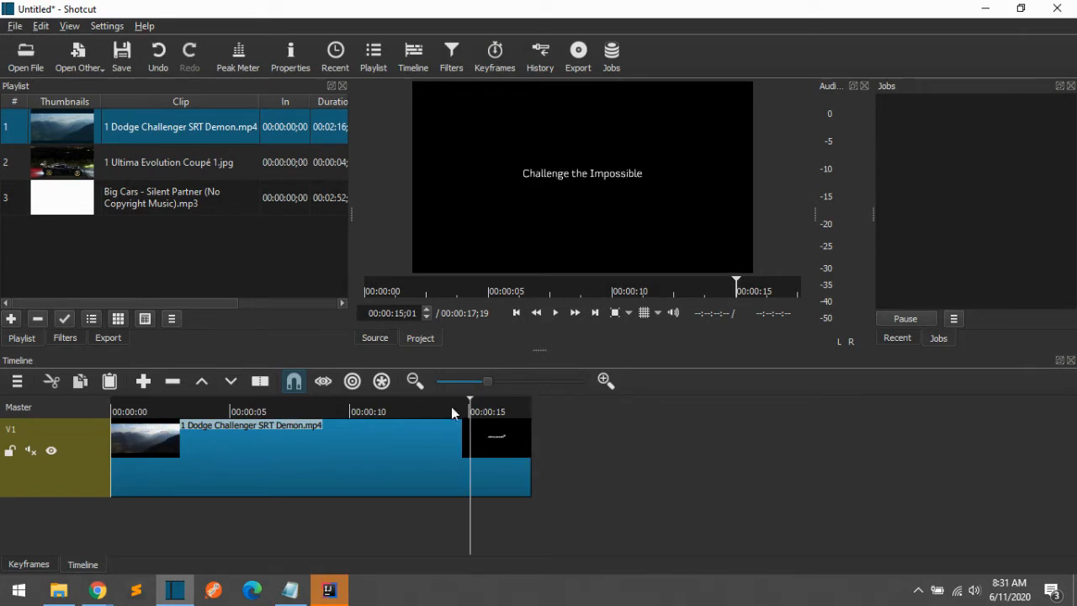
pyautogui.click(259, 386)
pyautogui.rightClick(522, 441)
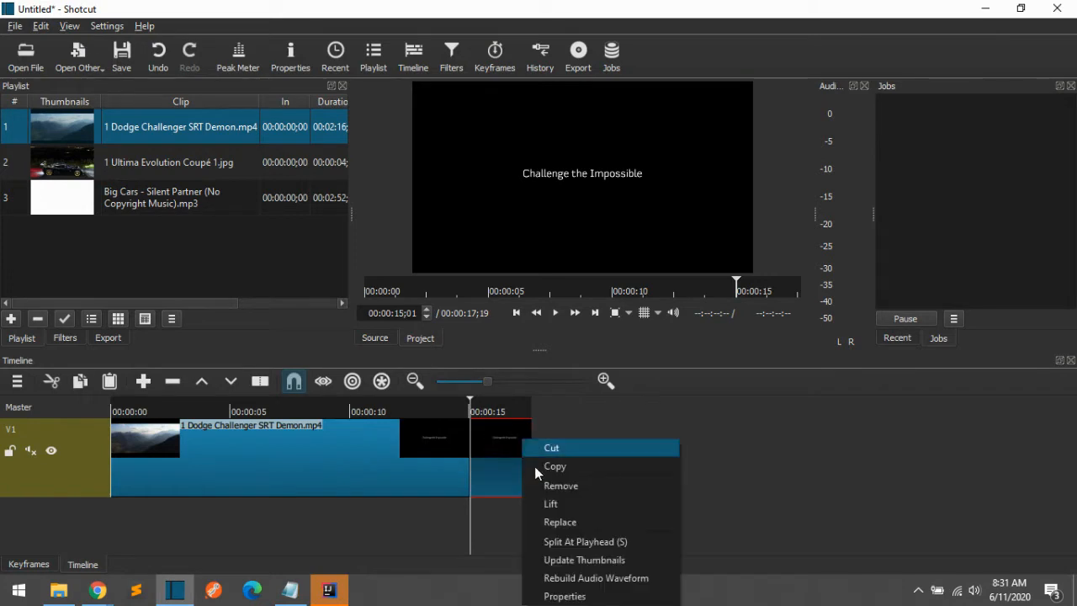
pyautogui.click(542, 485)
# Step: Scrub through the clip, split it at 00:00:10;00, and remove the part after the cut
pyautogui.click(344, 519)
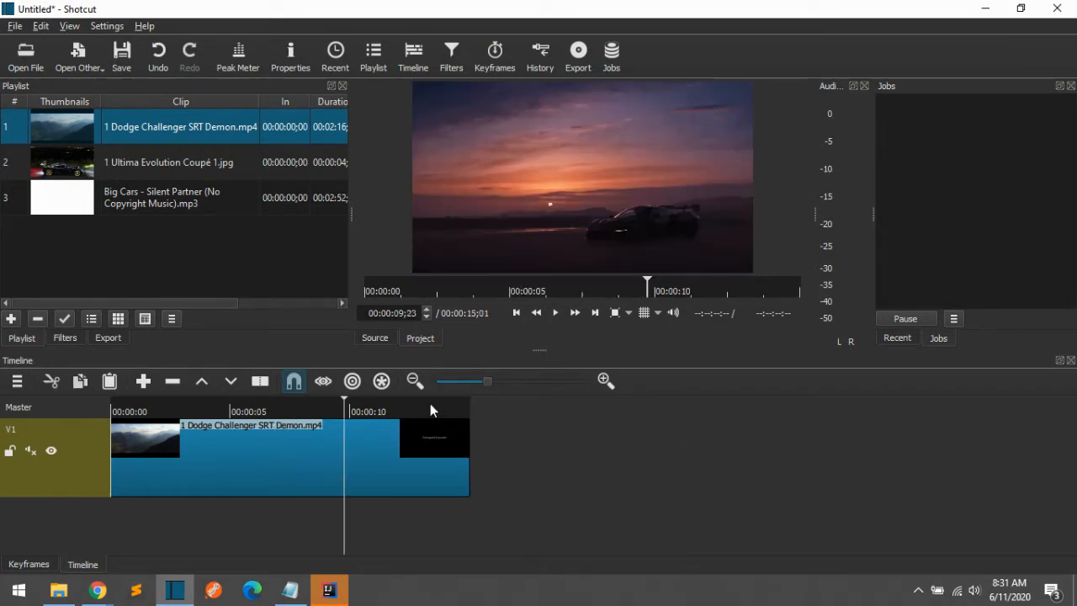
pyautogui.moveTo(344, 403); pyautogui.dragTo(96, 420)
pyautogui.moveTo(269, 414); pyautogui.dragTo(508, 427)
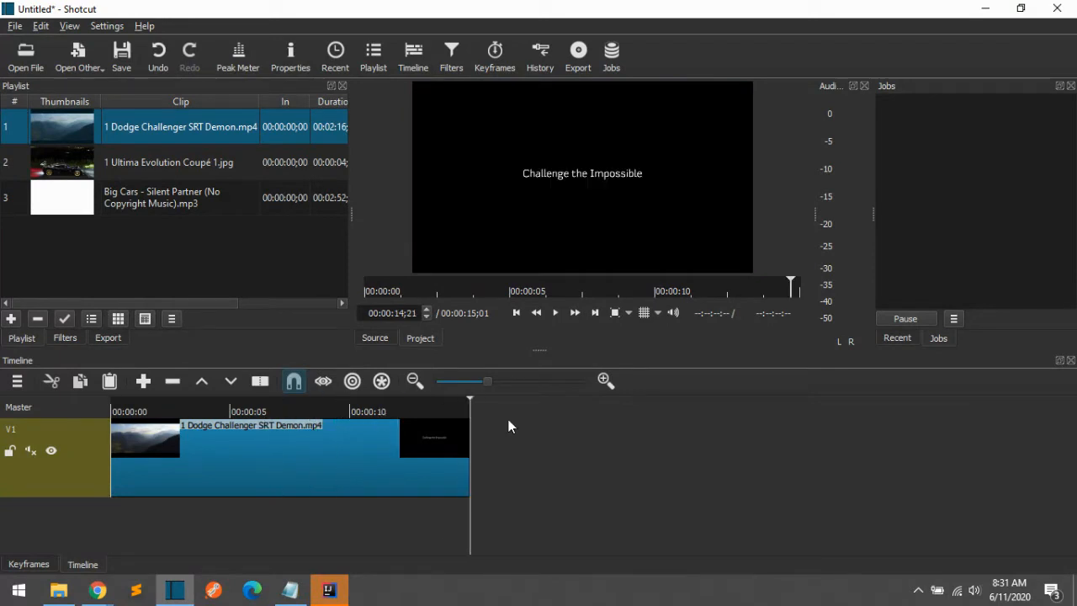
pyautogui.click(445, 404)
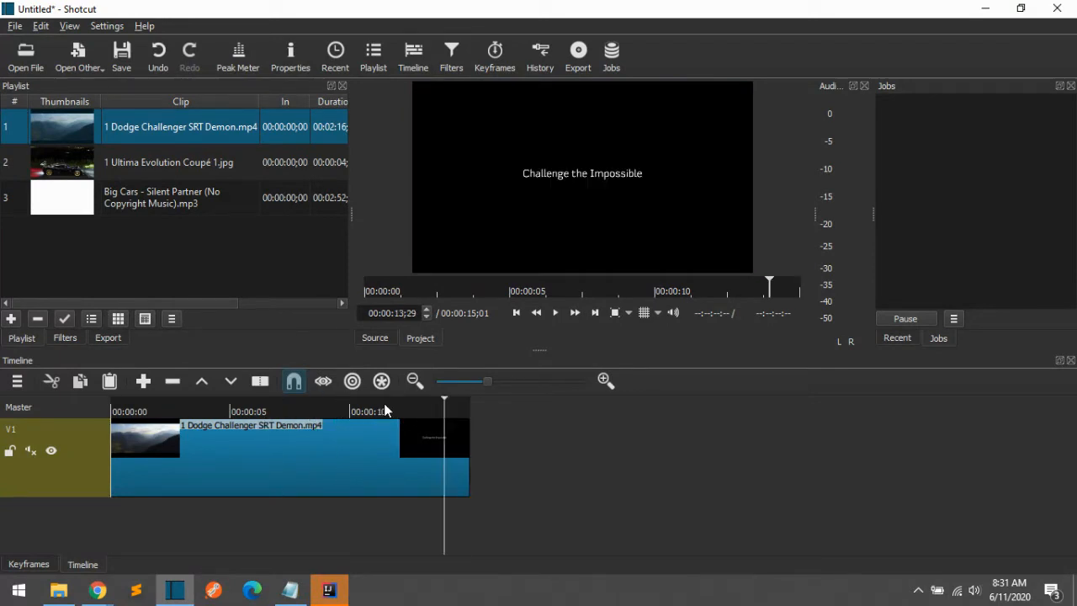
pyautogui.click(349, 405)
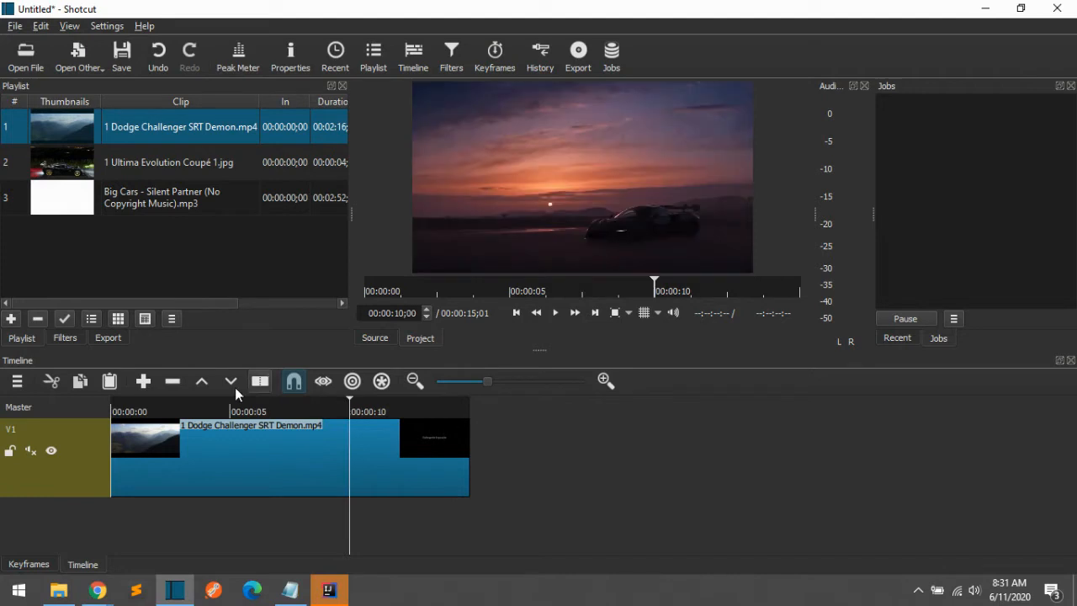
pyautogui.click(260, 381)
pyautogui.rightClick(409, 458)
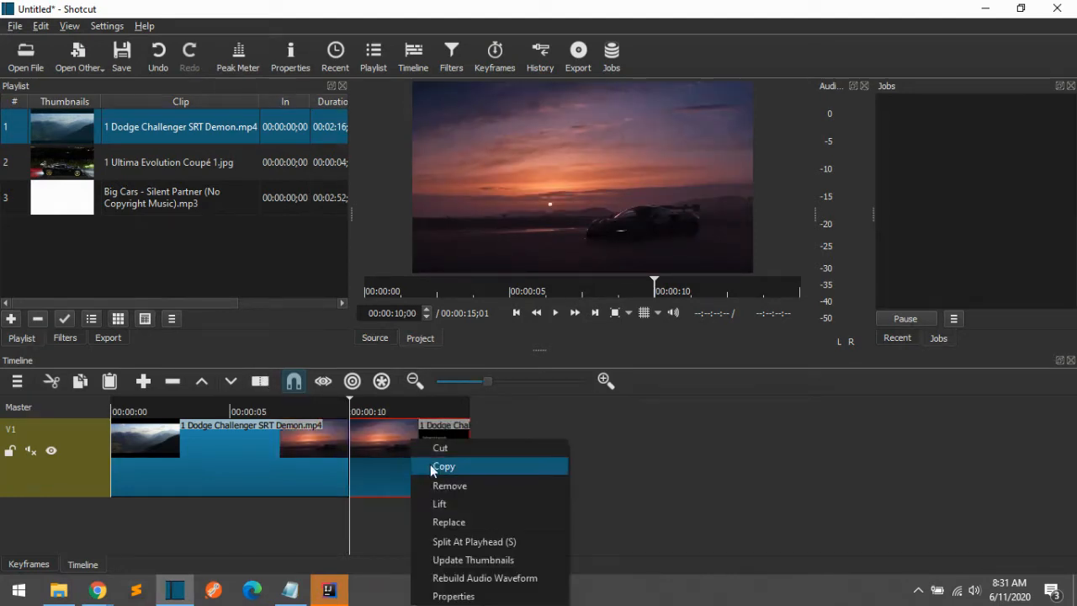
pyautogui.click(447, 486)
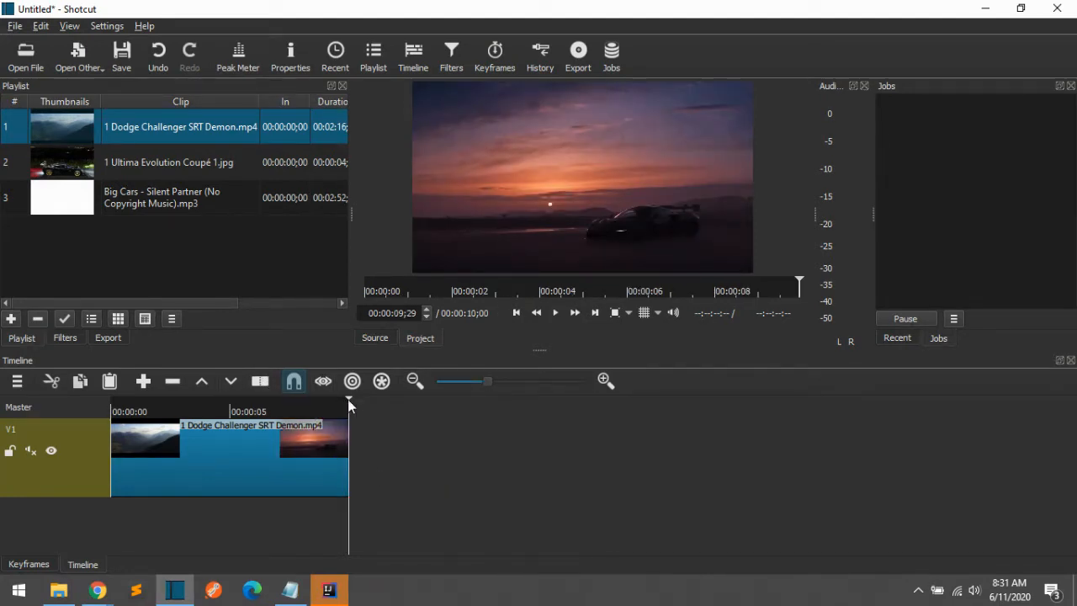
pyautogui.moveTo(338, 396); pyautogui.dragTo(49, 408)
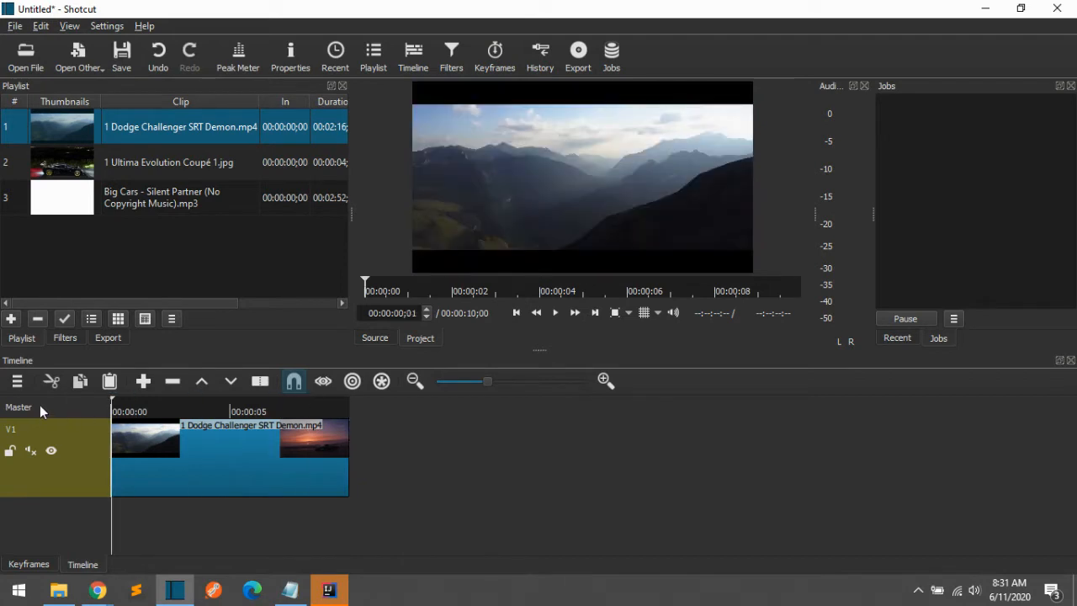
# Step: Place "1 Ultima Evolution Coupé 1.jpg" on V1 overlapping the video clip's end as a transition, and lengthen that transition into the image
pyautogui.click(72, 161)
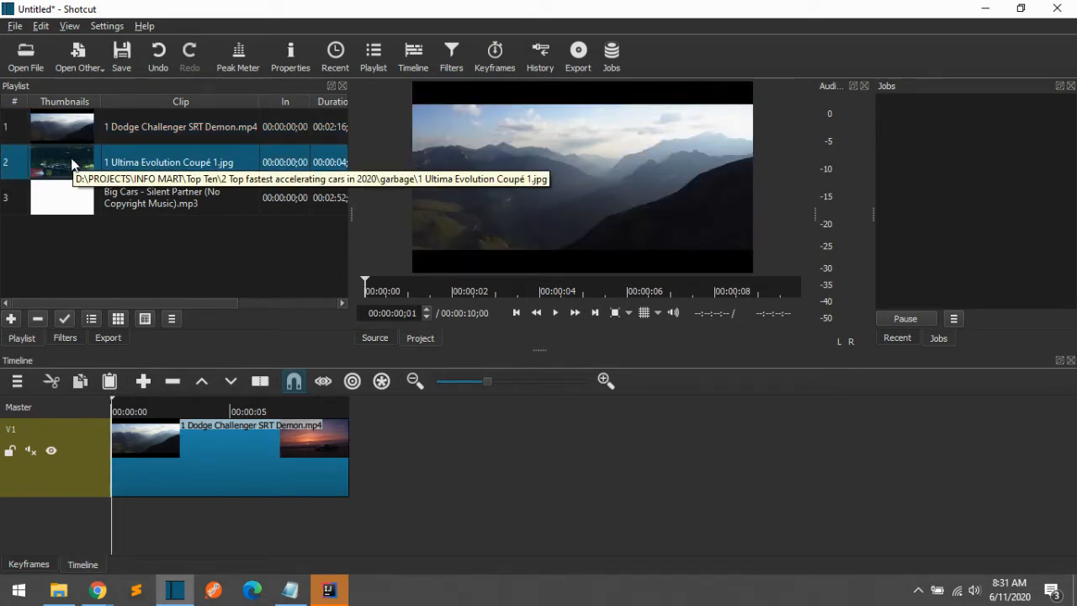
pyautogui.moveTo(70, 157)
pyautogui.mouseDown()
pyautogui.moveTo(150, 387)
pyautogui.moveTo(118, 441)
pyautogui.moveTo(61, 164)
pyautogui.mouseUp()
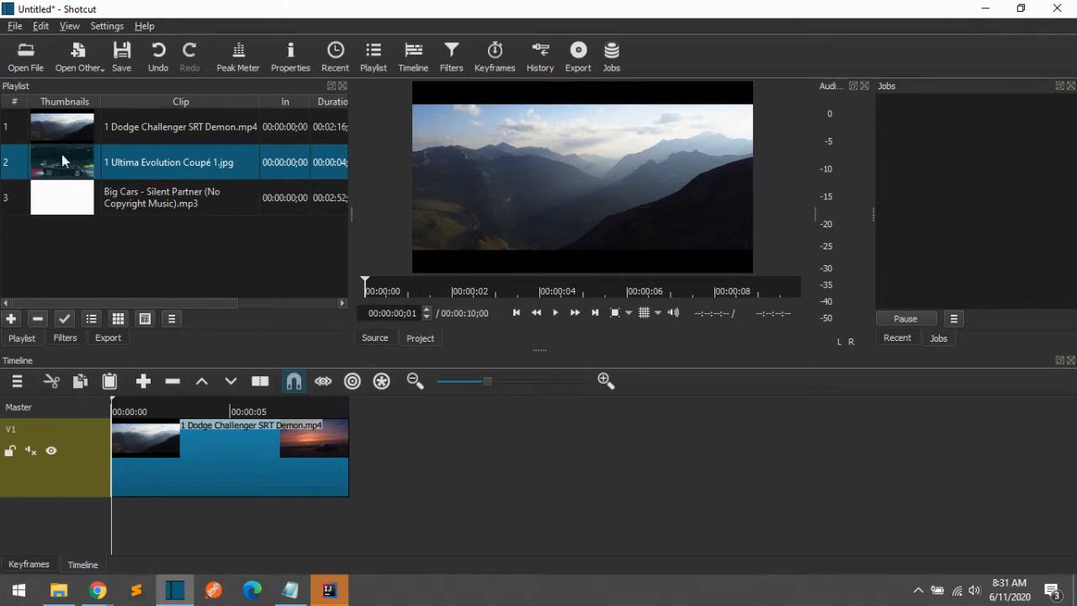
pyautogui.moveTo(67, 158); pyautogui.dragTo(344, 457)
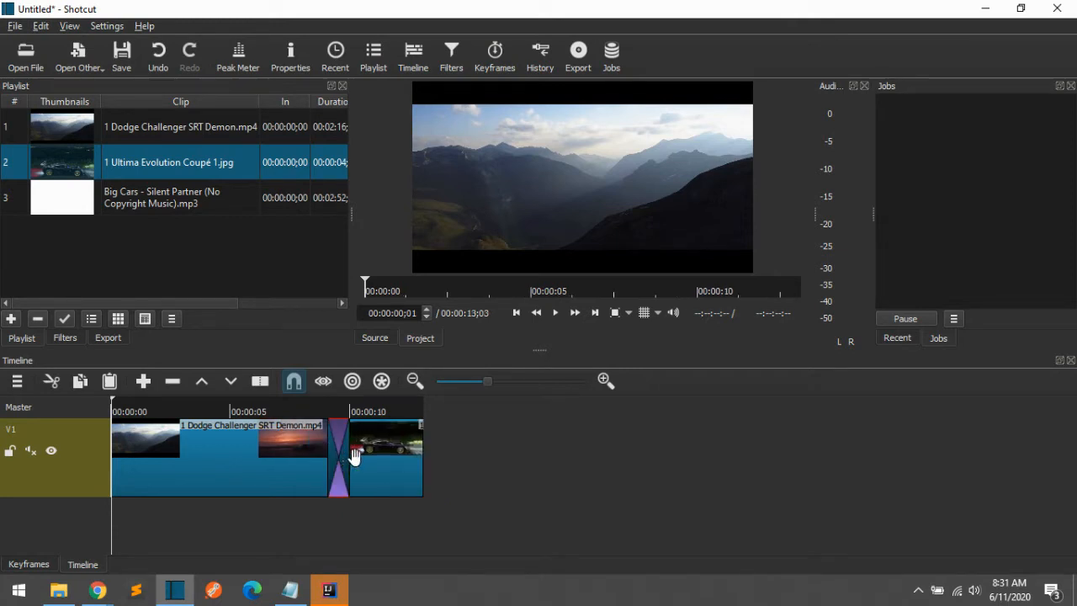
pyautogui.moveTo(352, 457); pyautogui.dragTo(377, 456)
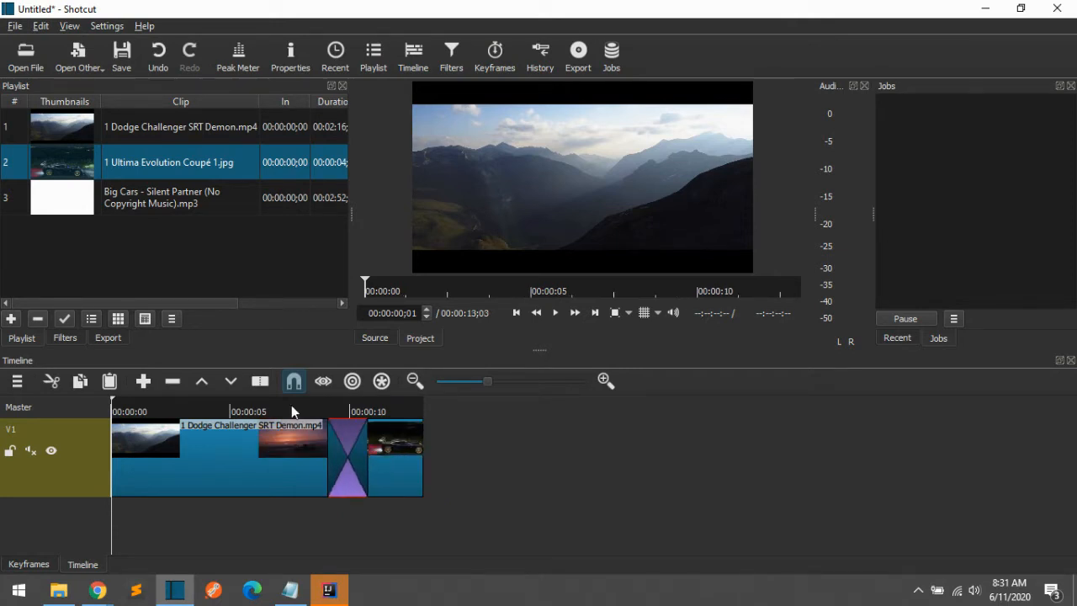
pyautogui.click(287, 400)
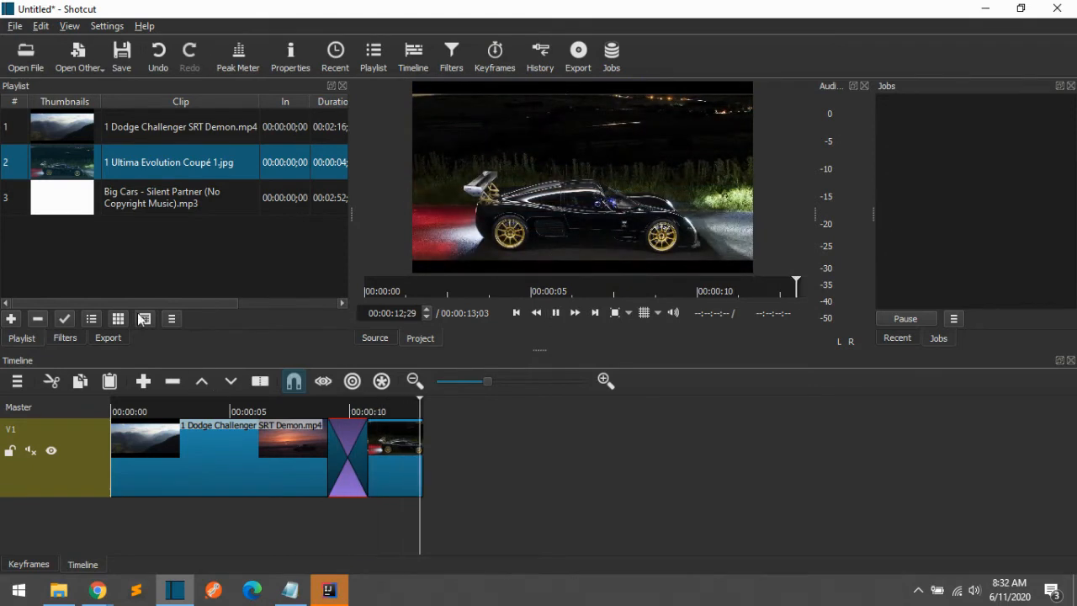
# Step: Add an audio track and place "Big Cars - Silent Partner (No Copyright Music).mp3" at its start
pyautogui.click(83, 213)
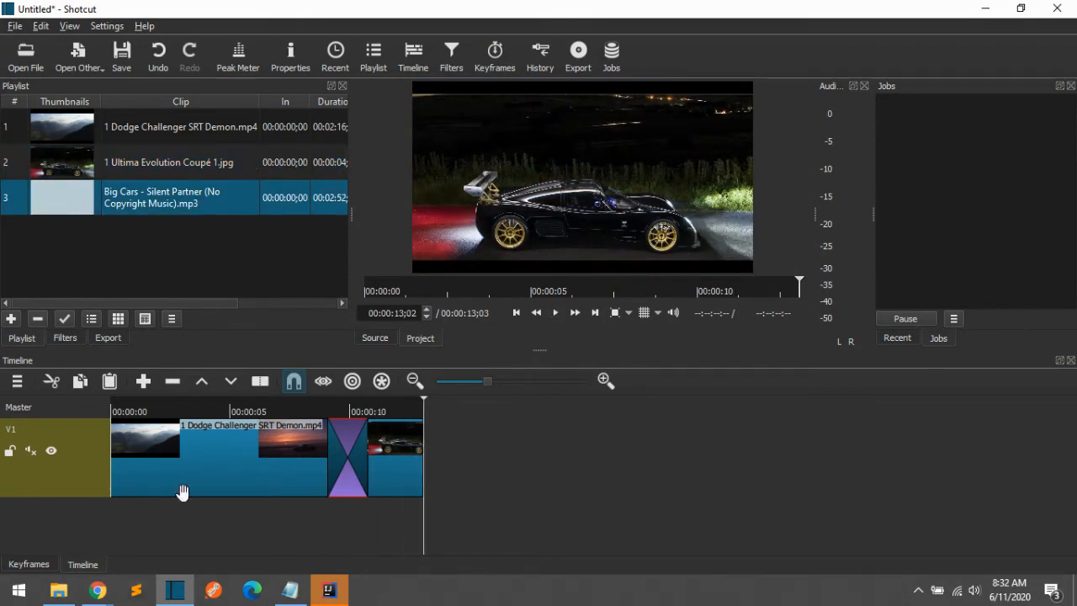
pyautogui.rightClick(193, 527)
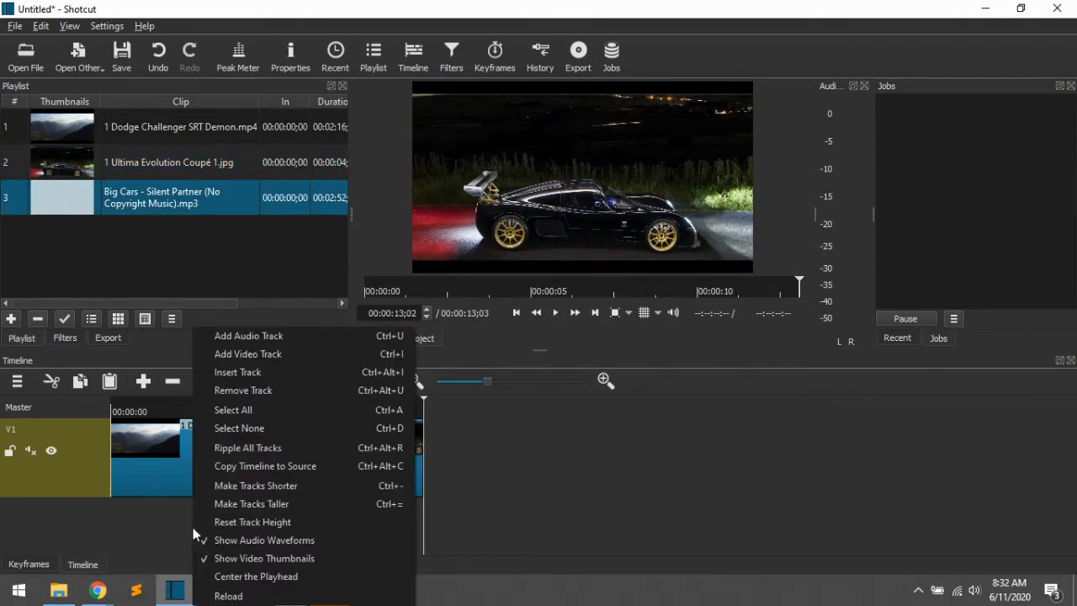
pyautogui.click(252, 336)
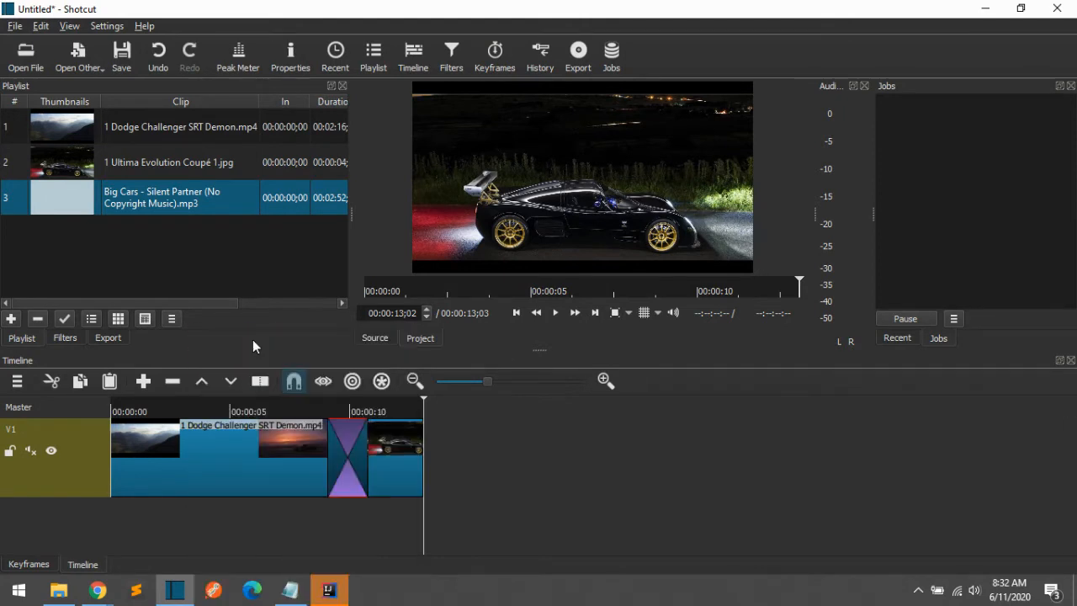
pyautogui.moveTo(63, 196); pyautogui.dragTo(117, 529)
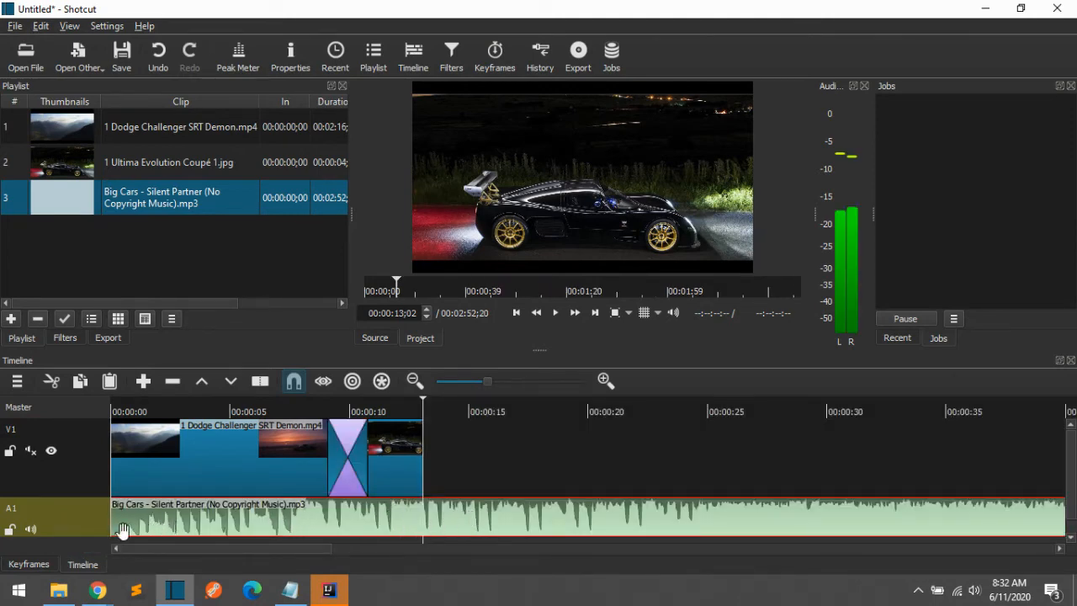
pyautogui.click(121, 411)
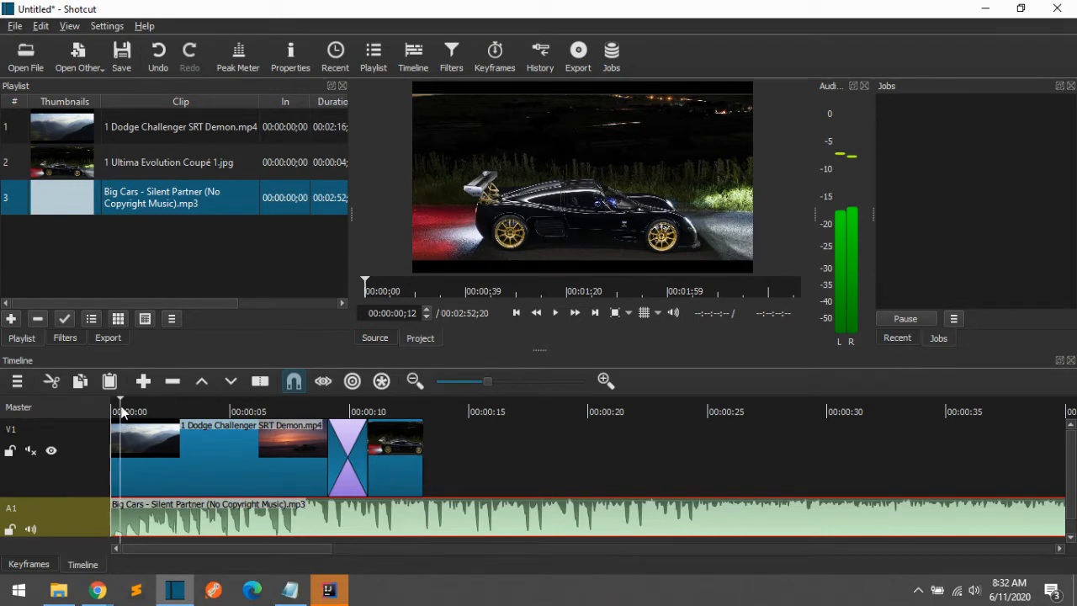
# Step: Play the timeline from near its start to hear the background music, raising the system volume to 58
pyautogui.click(555, 313)
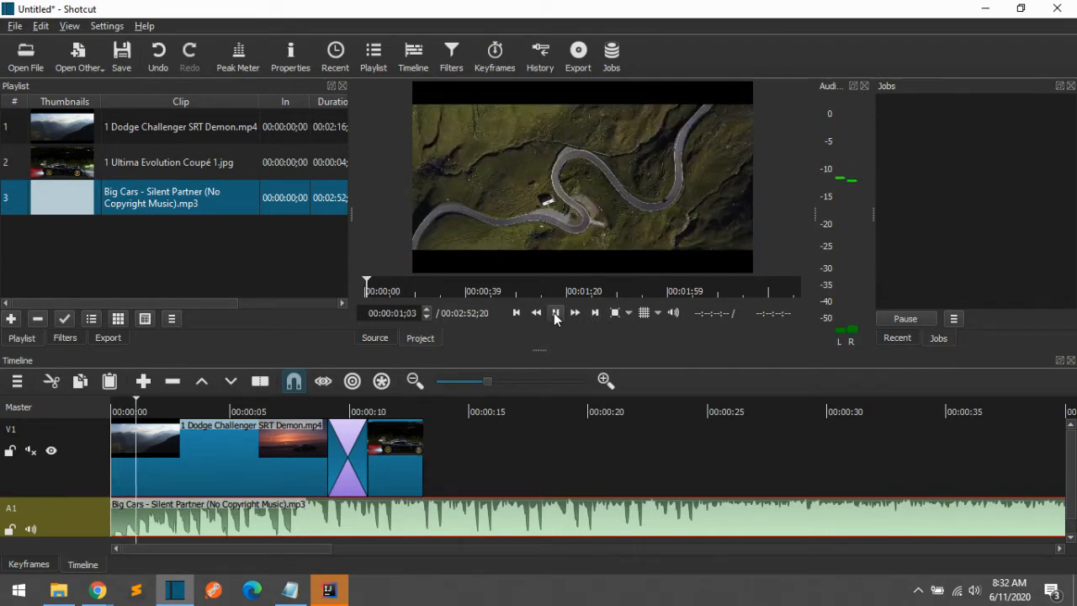
pyautogui.press('XF86AudioRaiseVolume')
pyautogui.press('XF86AudioRaiseVolume')
pyautogui.press('XF86AudioRaiseVolume')
pyautogui.press('XF86AudioRaiseVolume')
pyautogui.press('XF86AudioRaiseVolume')
pyautogui.press('XF86AudioRaiseVolume')
pyautogui.press('XF86AudioRaiseVolume')
pyautogui.press('XF86AudioRaiseVolume')
pyautogui.press('XF86AudioRaiseVolume')
pyautogui.press('XF86AudioRaiseVolume')
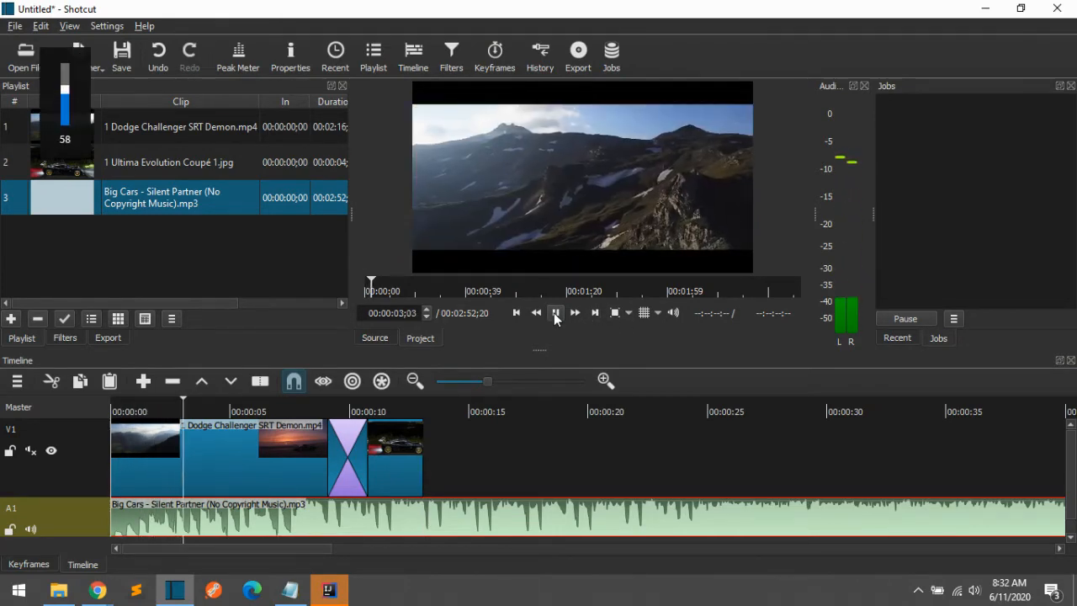
# Step: Play the music from the beginning, split it on A1 at 00:00:01;10, and remove the short piece before the cut
pyautogui.click(104, 403)
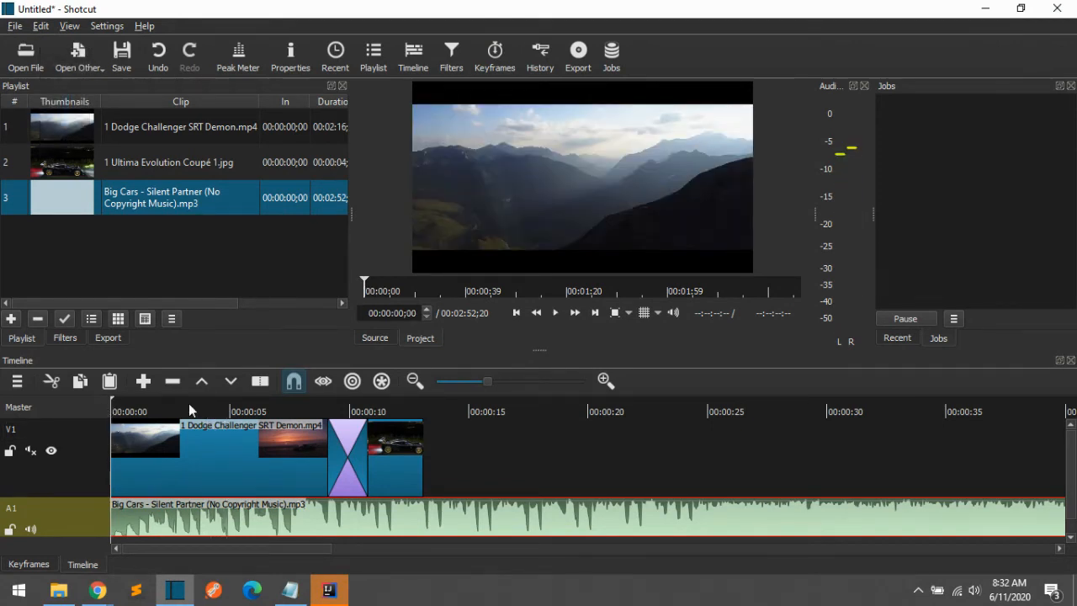
pyautogui.click(555, 313)
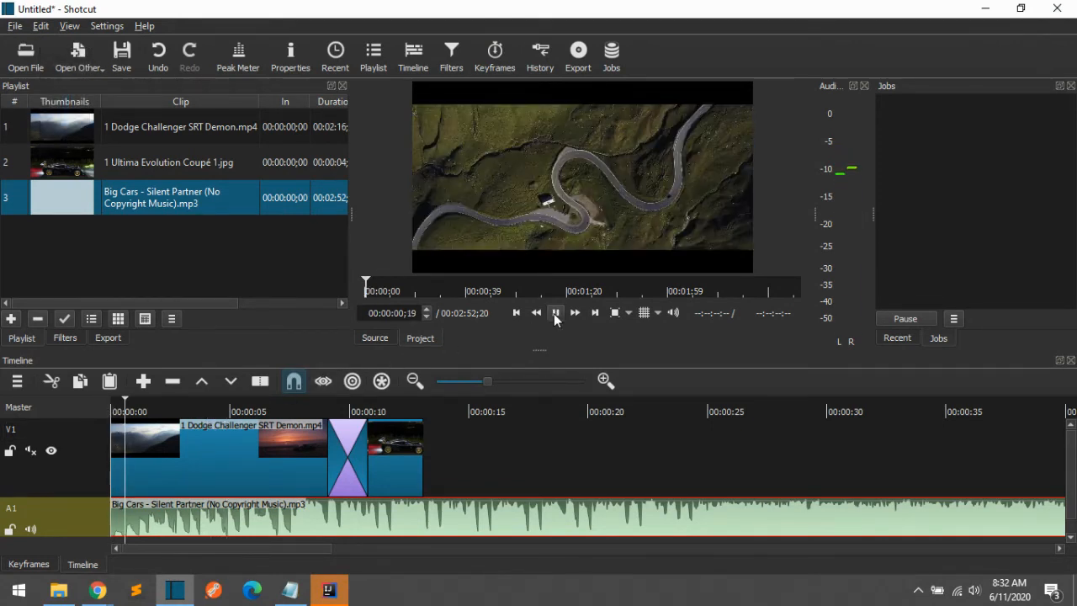
pyautogui.click(555, 313)
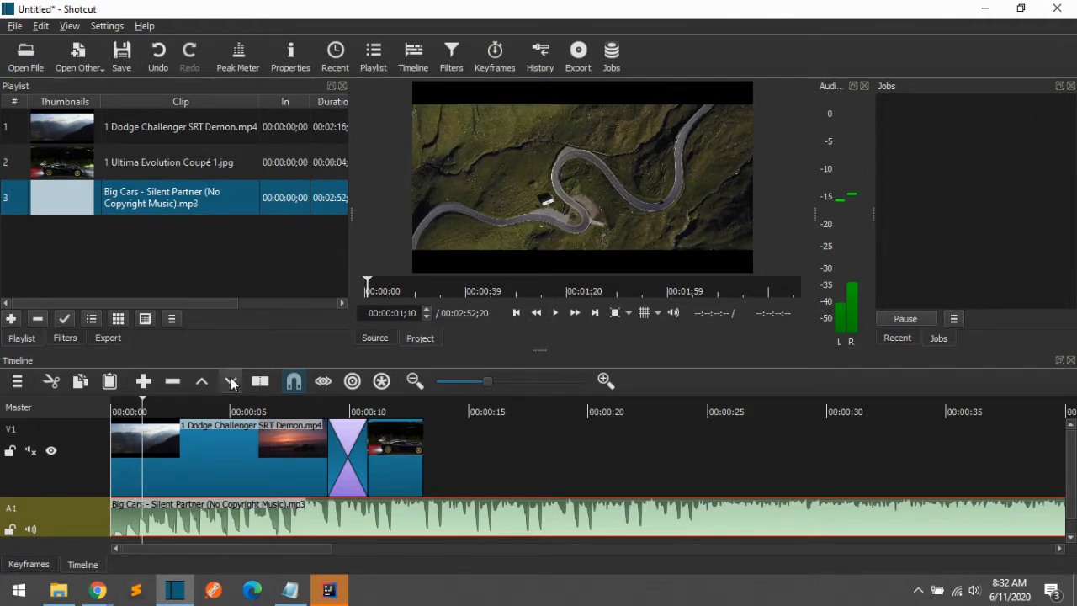
pyautogui.click(259, 381)
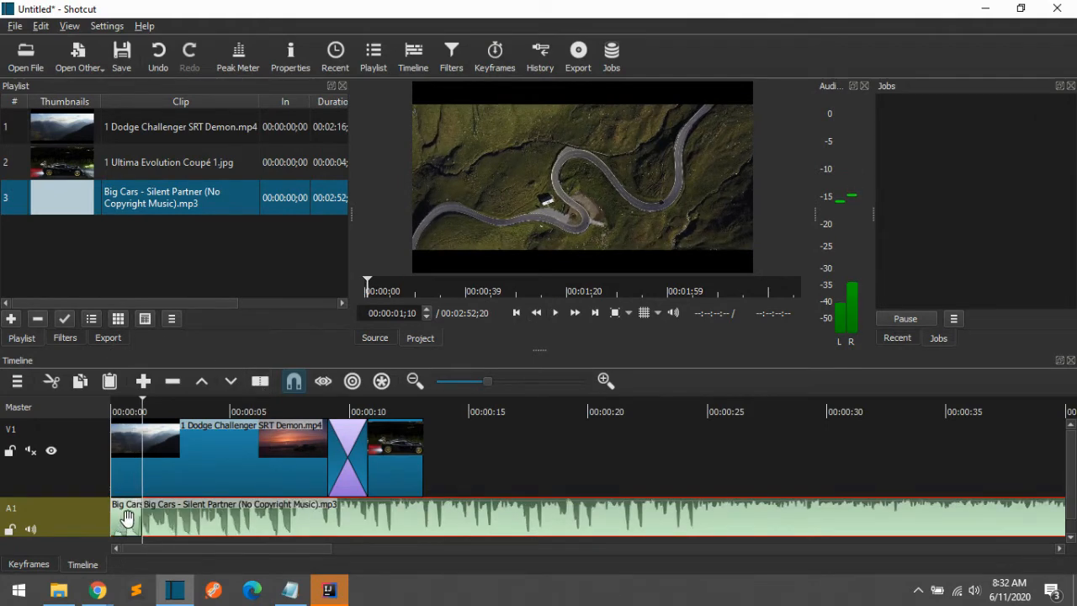
pyautogui.rightClick(128, 519)
pyautogui.click(141, 504)
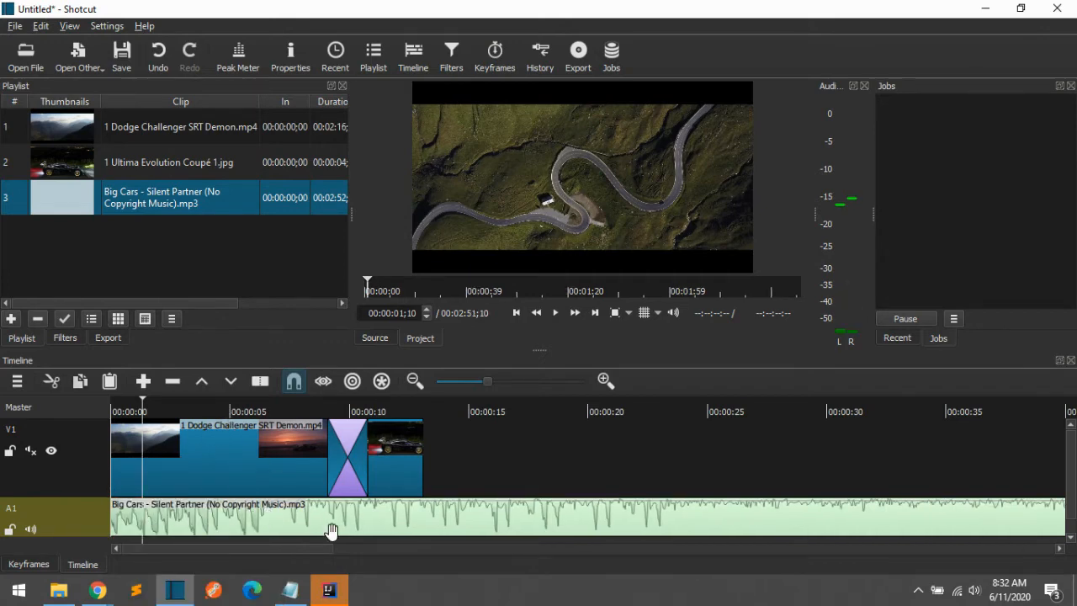
# Step: Split the A1 music clip at 00:00:06;12 and remove the part before the cut
pyautogui.click(238, 519)
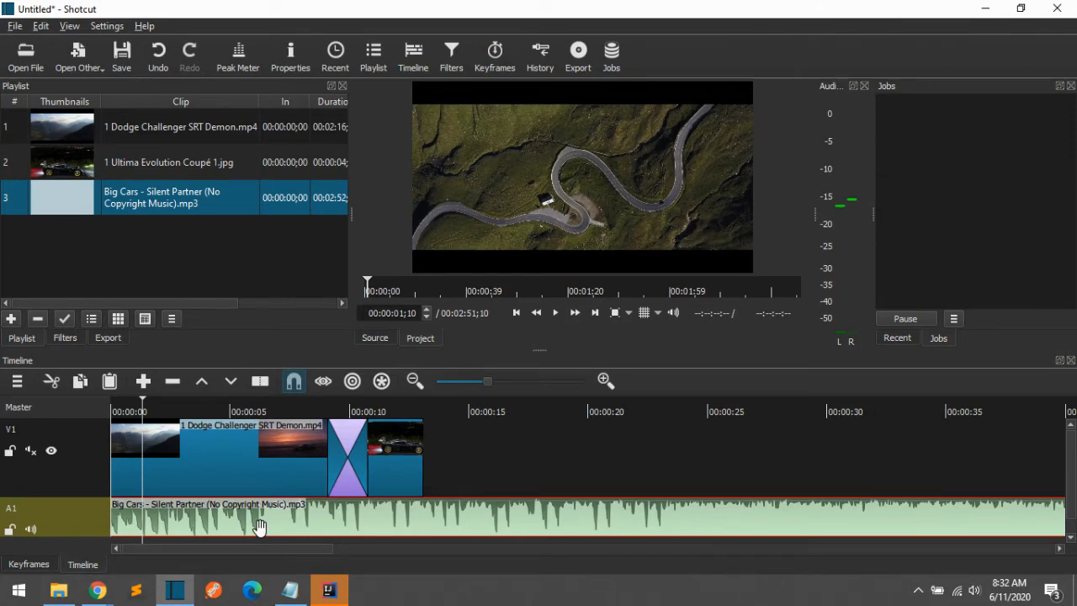
pyautogui.click(263, 402)
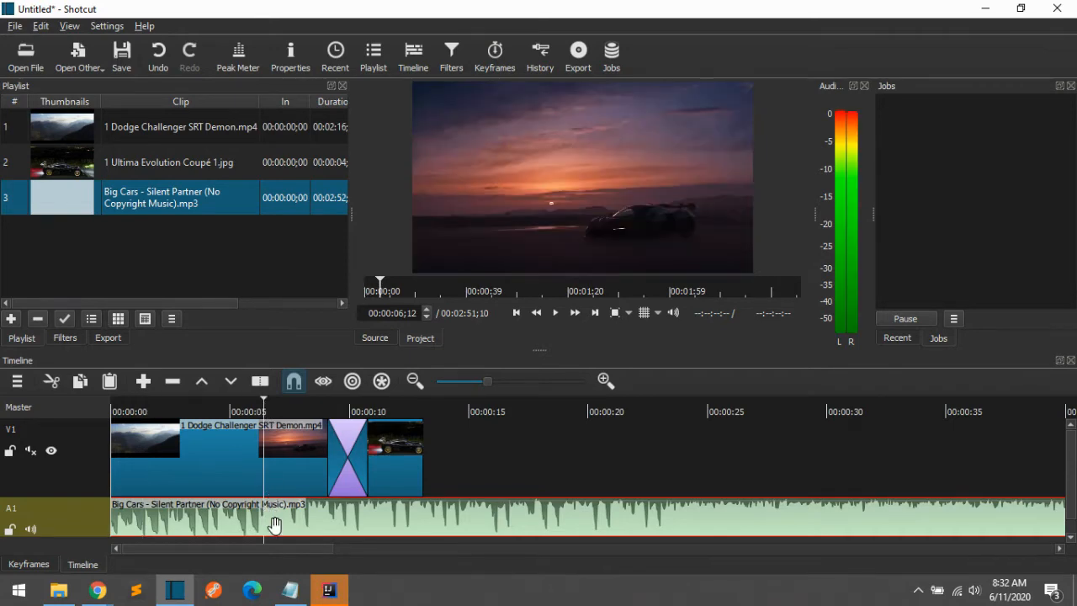
pyautogui.click(260, 381)
pyautogui.rightClick(195, 517)
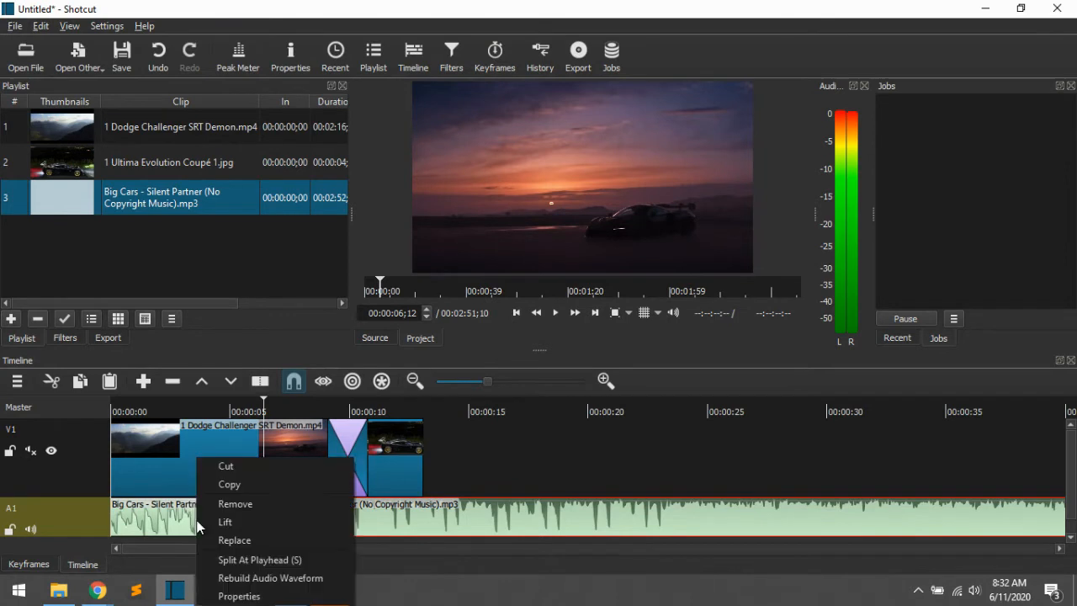
pyautogui.click(223, 499)
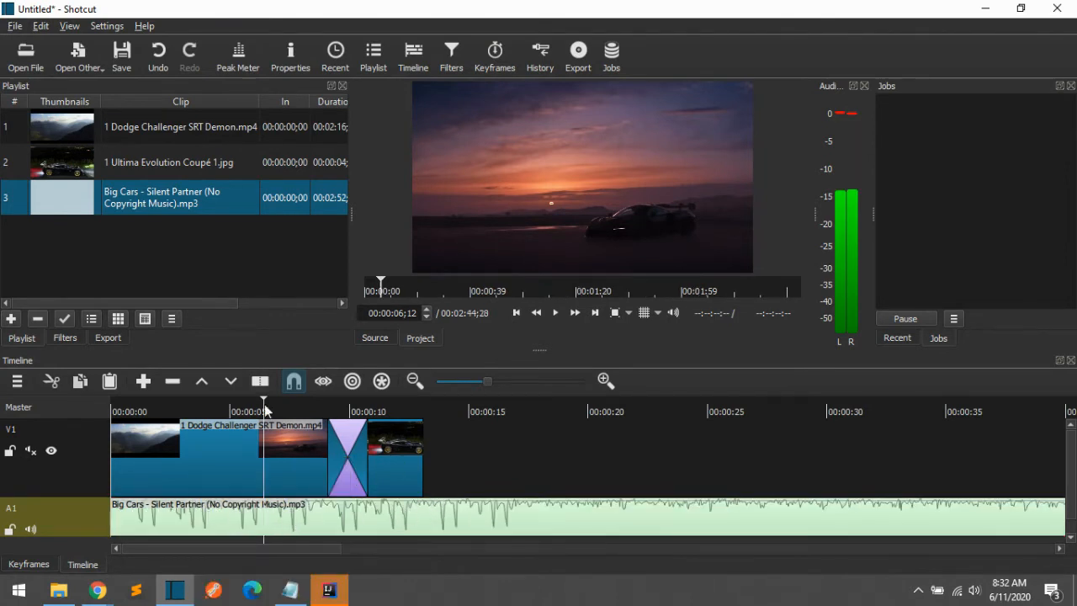
# Step: Split the A1 music at the end of the V1 image, 00:00:13;01, and remove the part after the cut
pyautogui.click(421, 400)
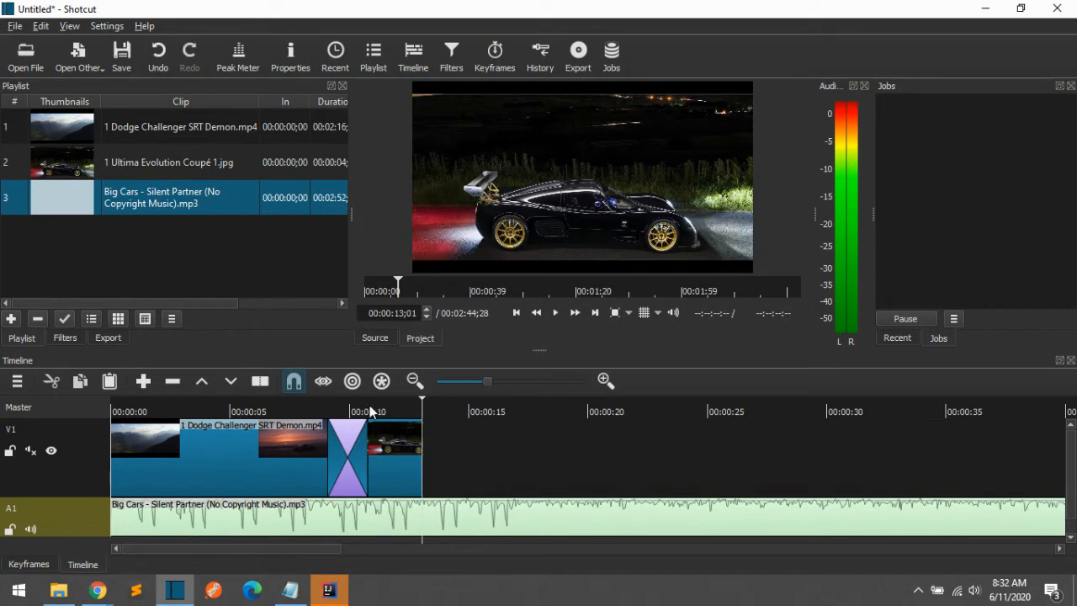
pyautogui.click(261, 382)
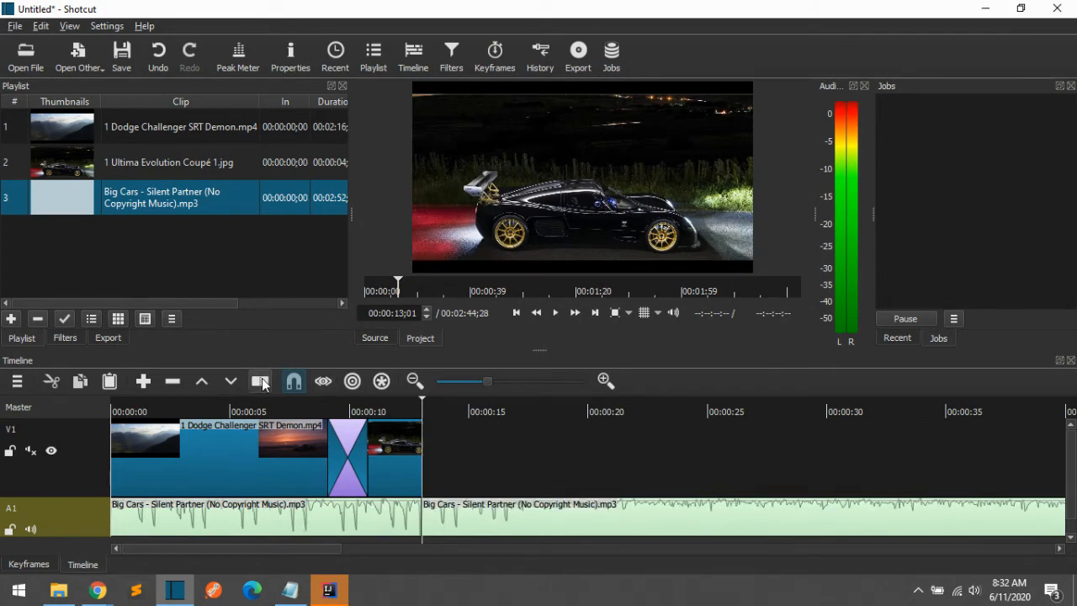
pyautogui.rightClick(519, 515)
pyautogui.click(537, 508)
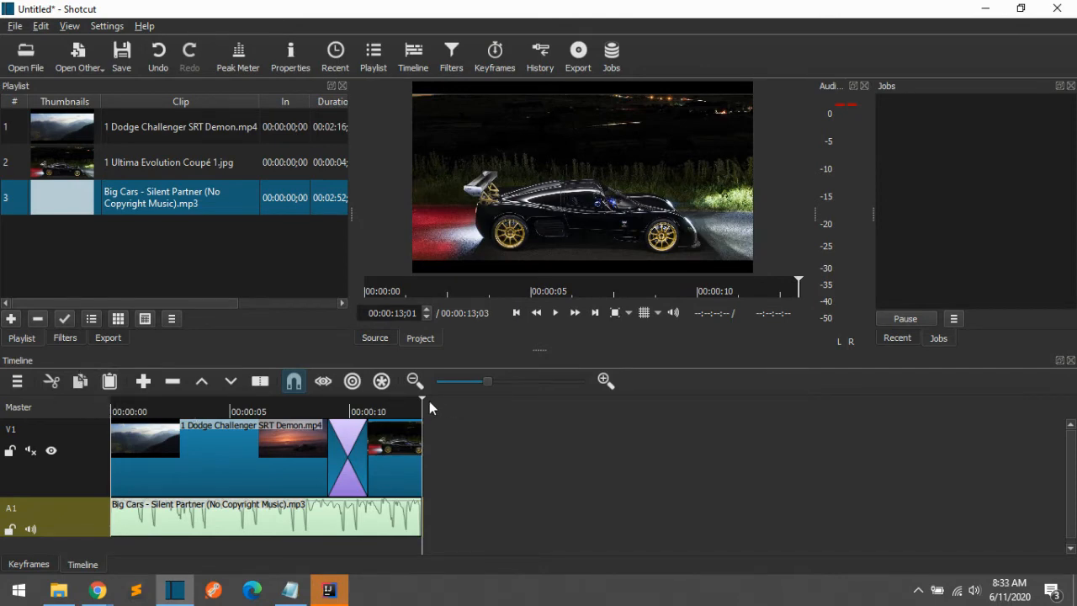
# Step: Play the edited timeline from its start to check the picture with the trimmed music, lowering the system volume
pyautogui.moveTo(424, 398); pyautogui.dragTo(84, 419)
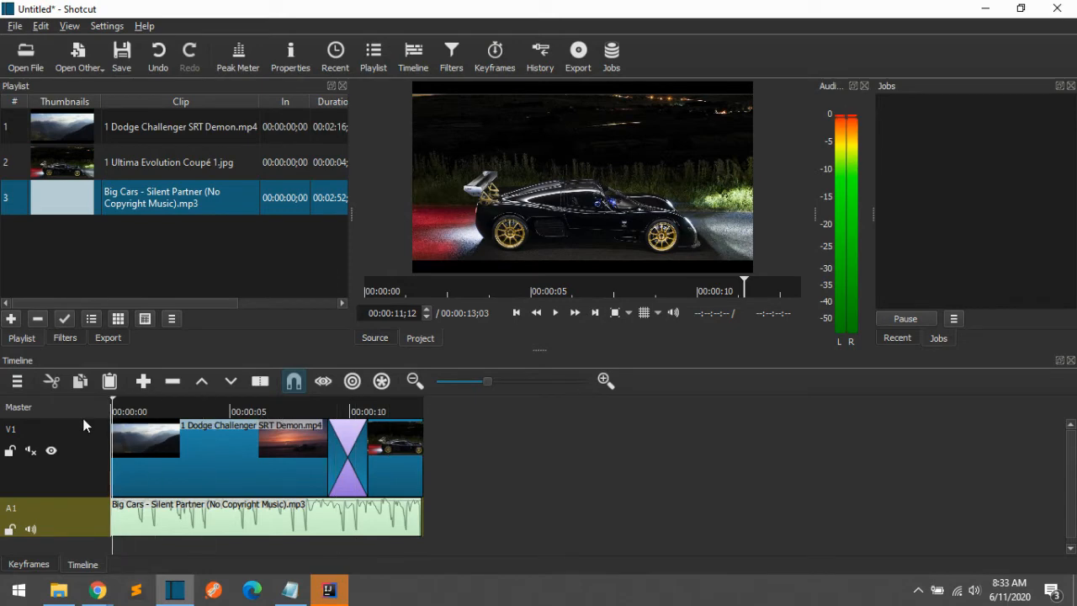
pyautogui.click(557, 312)
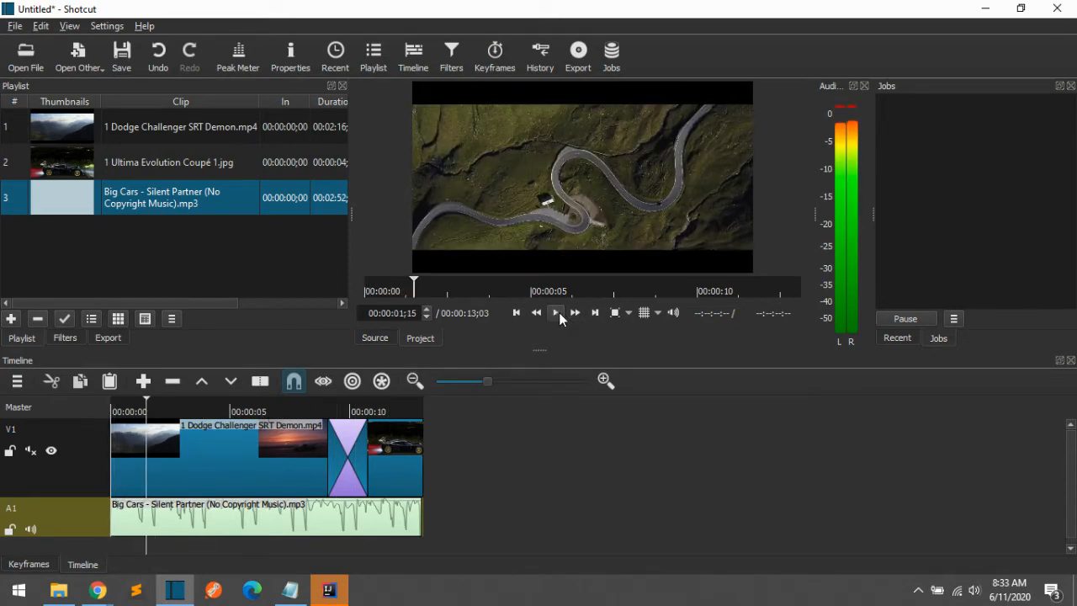
pyautogui.press('XF86AudioLowerVolume')
pyautogui.press('XF86AudioLowerVolume')
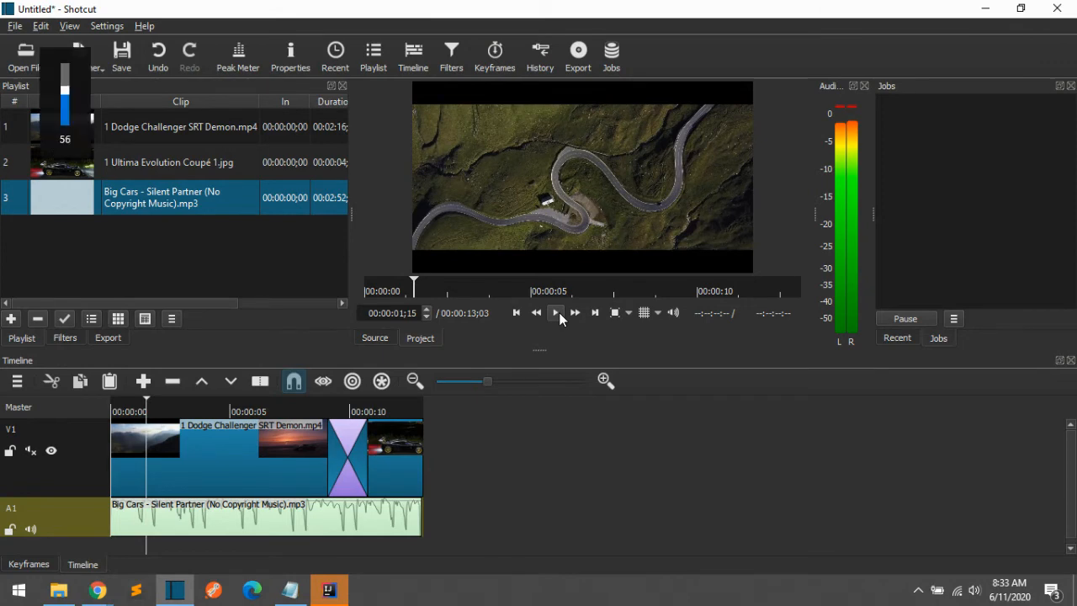
pyautogui.press('XF86AudioLowerVolume')
pyautogui.press('XF86AudioLowerVolume')
pyautogui.press('XF86AudioLowerVolume')
pyautogui.press('XF86AudioLowerVolume')
pyautogui.press('XF86AudioLowerVolume')
pyautogui.press('XF86AudioLowerVolume')
pyautogui.press('XF86AudioLowerVolume')
pyautogui.press('XF86AudioLowerVolume')
pyautogui.press('XF86AudioLowerVolume')
pyautogui.press('XF86AudioLowerVolume')
pyautogui.click(556, 312)
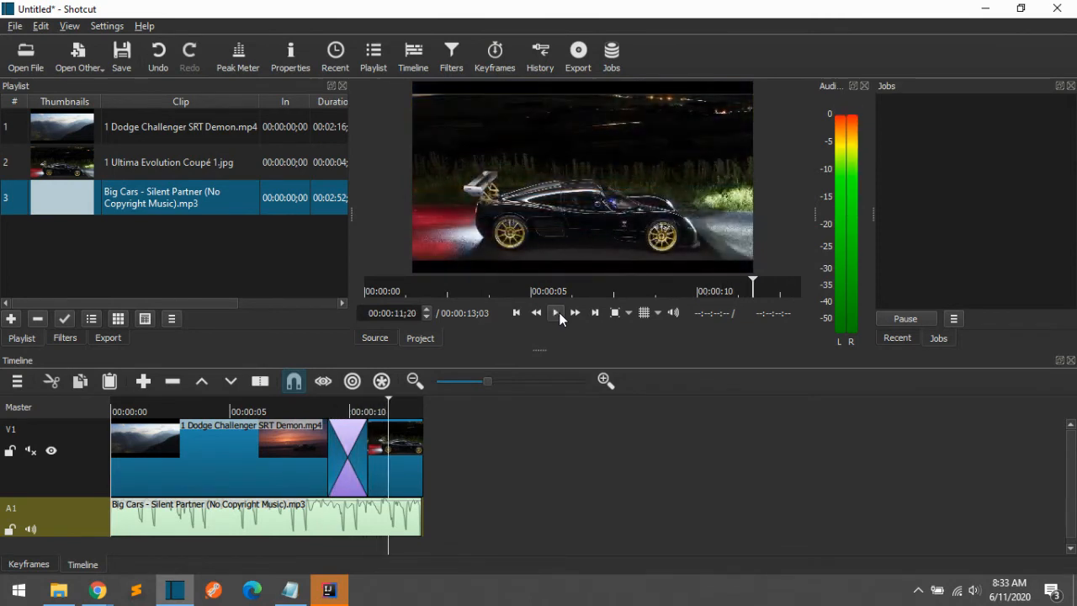
pyautogui.click(556, 312)
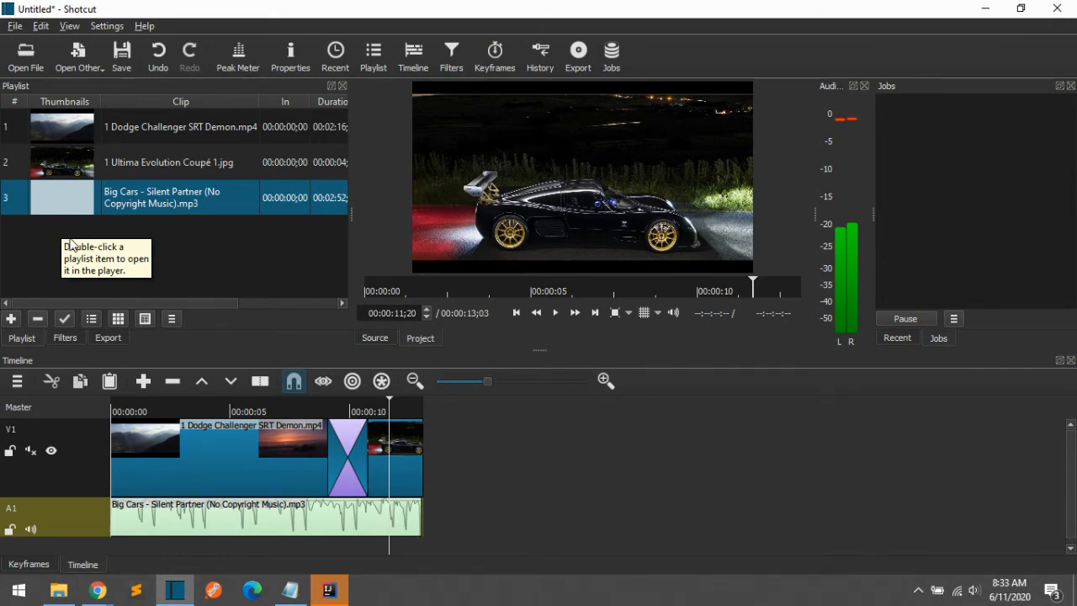
# Step: Add a second audio track and a second video track to the timeline
pyautogui.rightClick(310, 548)
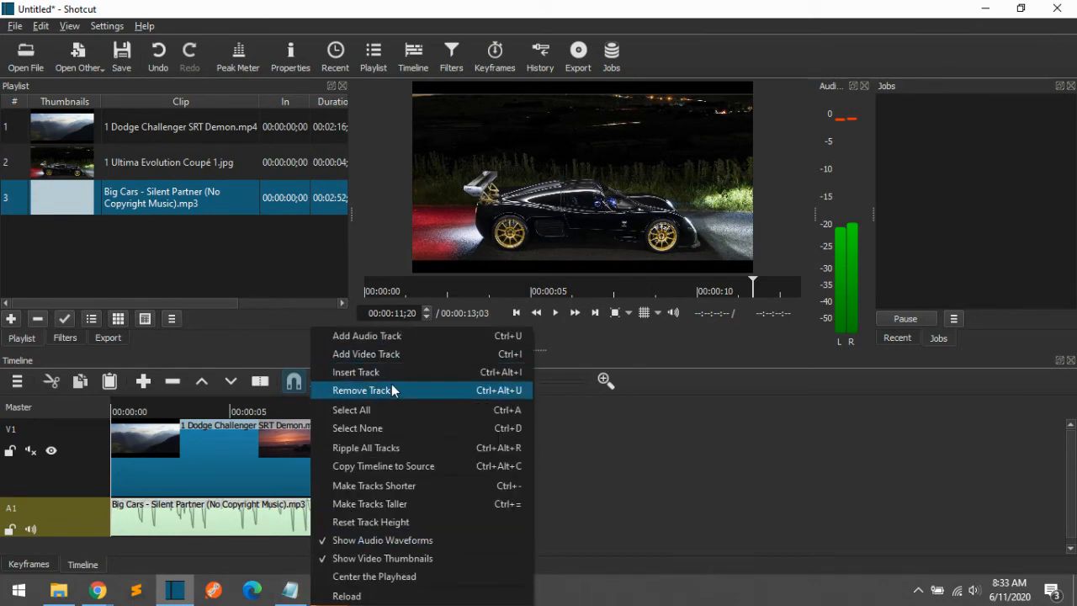
pyautogui.click(389, 335)
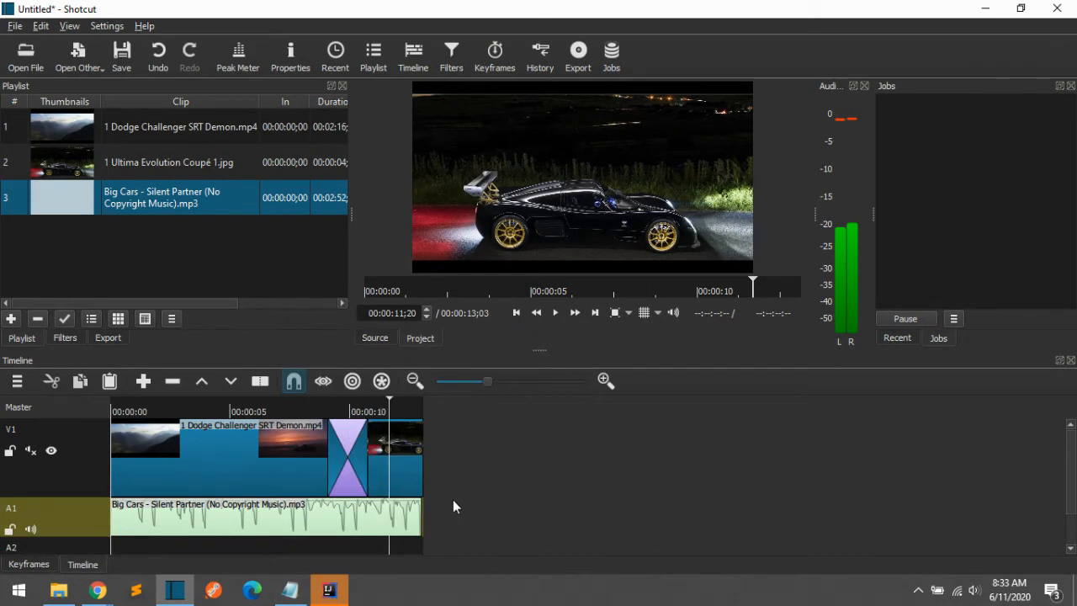
pyautogui.rightClick(467, 531)
pyautogui.click(532, 355)
pyautogui.rightClick(527, 474)
pyautogui.click(570, 343)
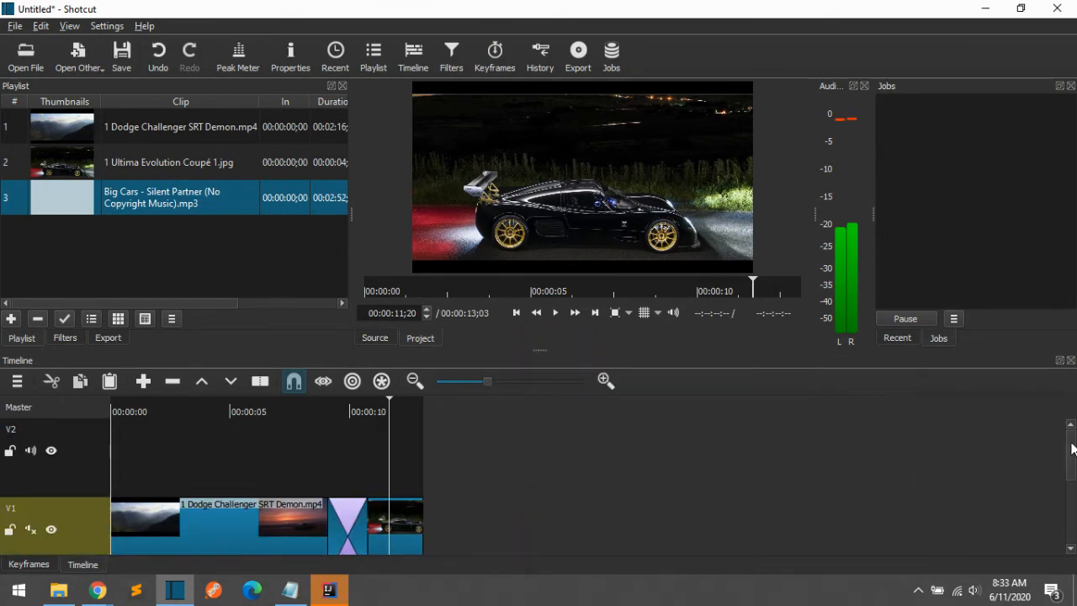
pyautogui.moveTo(1071, 444)
pyautogui.mouseDown()
pyautogui.moveTo(1072, 530)
pyautogui.moveTo(1070, 458)
pyautogui.mouseUp()
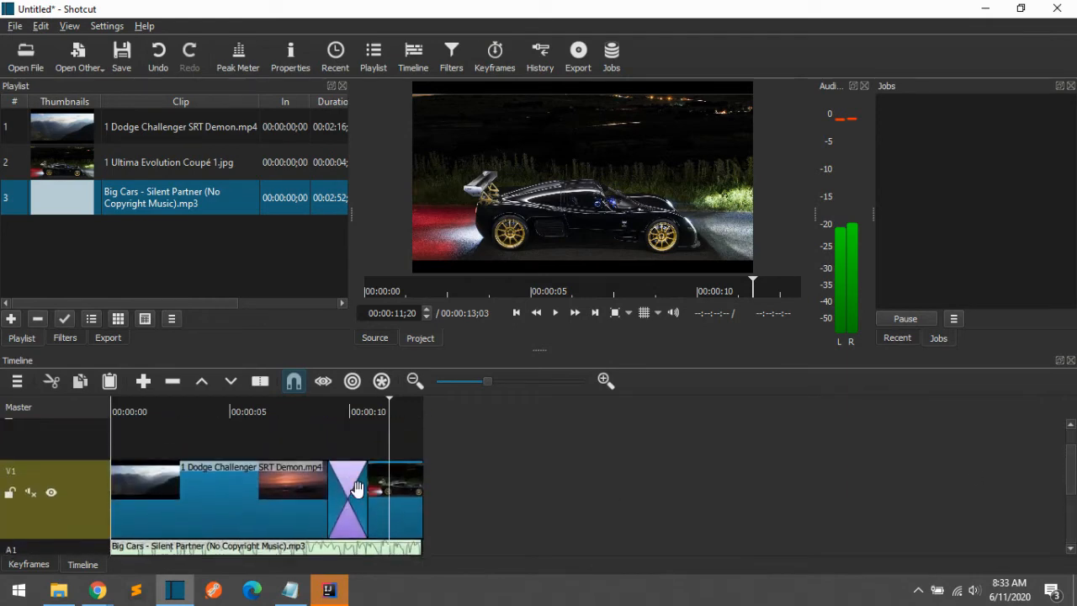
pyautogui.click(176, 440)
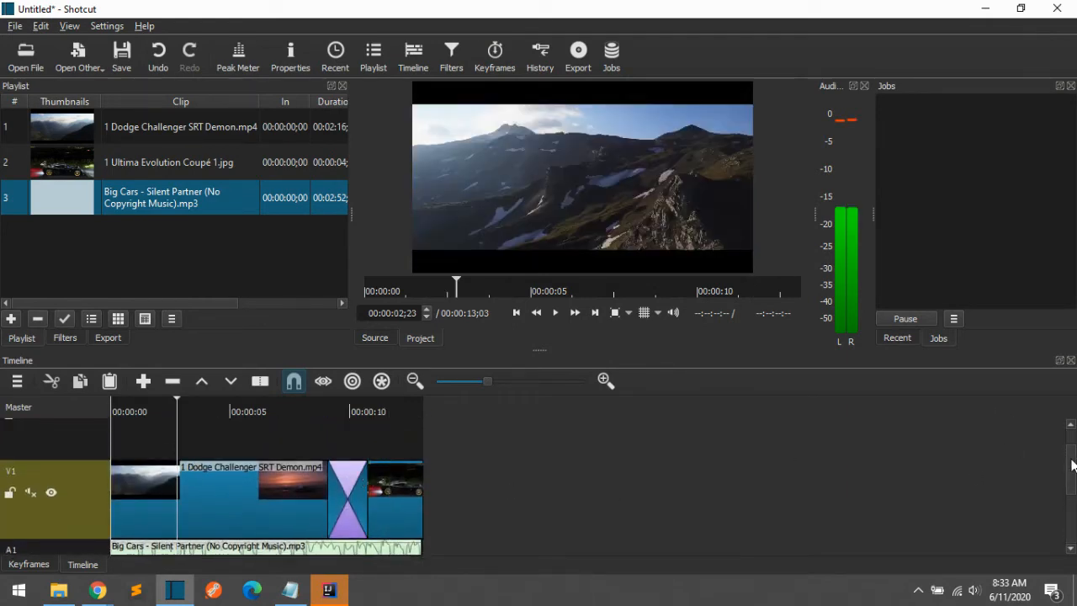
pyautogui.moveTo(1072, 465)
pyautogui.mouseDown()
pyautogui.moveTo(1071, 436)
pyautogui.moveTo(1072, 530)
pyautogui.moveTo(1075, 462)
pyautogui.mouseUp()
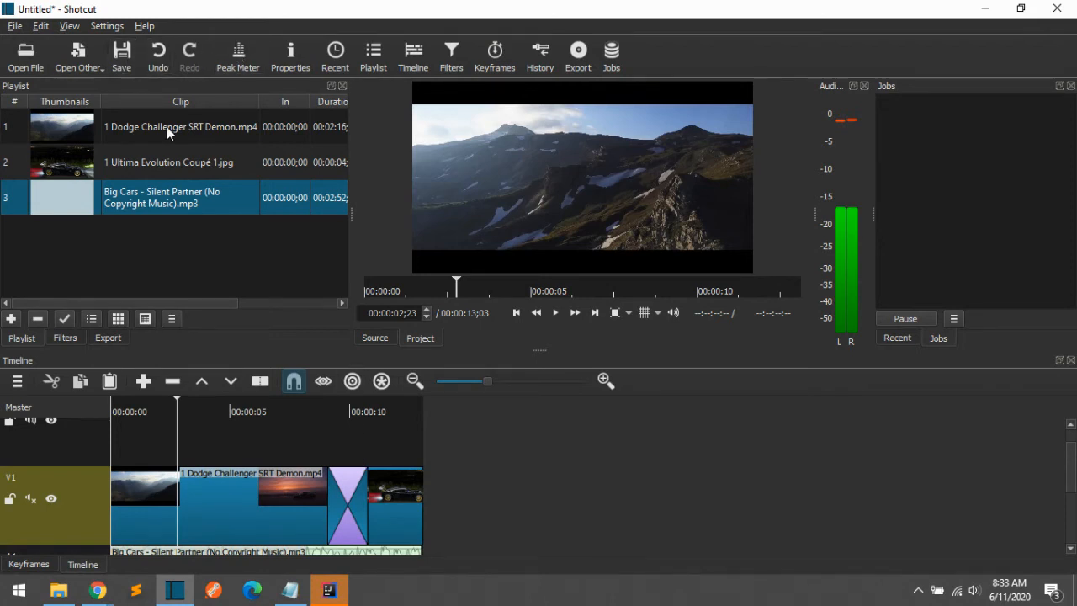
# Step: Save the project as an MLT XML file named test2
pyautogui.click(120, 55)
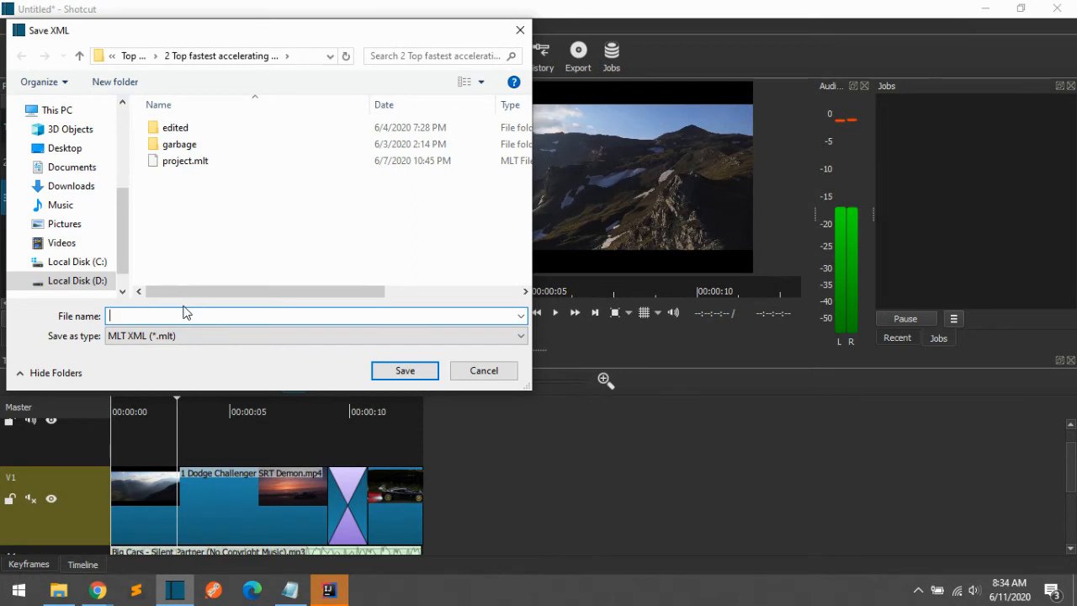
pyautogui.write('test2')
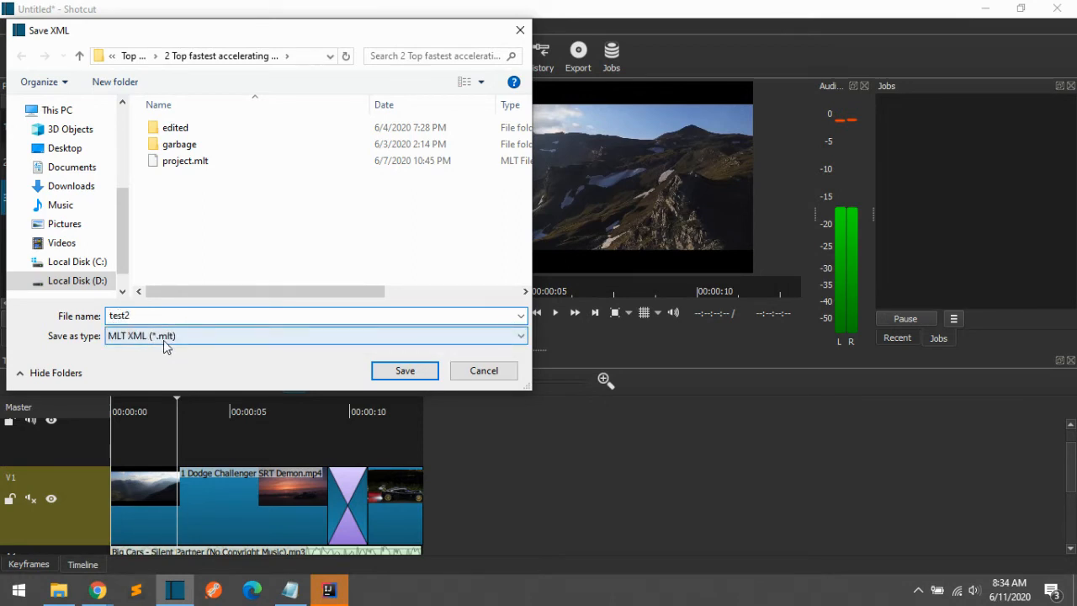
pyautogui.click(407, 373)
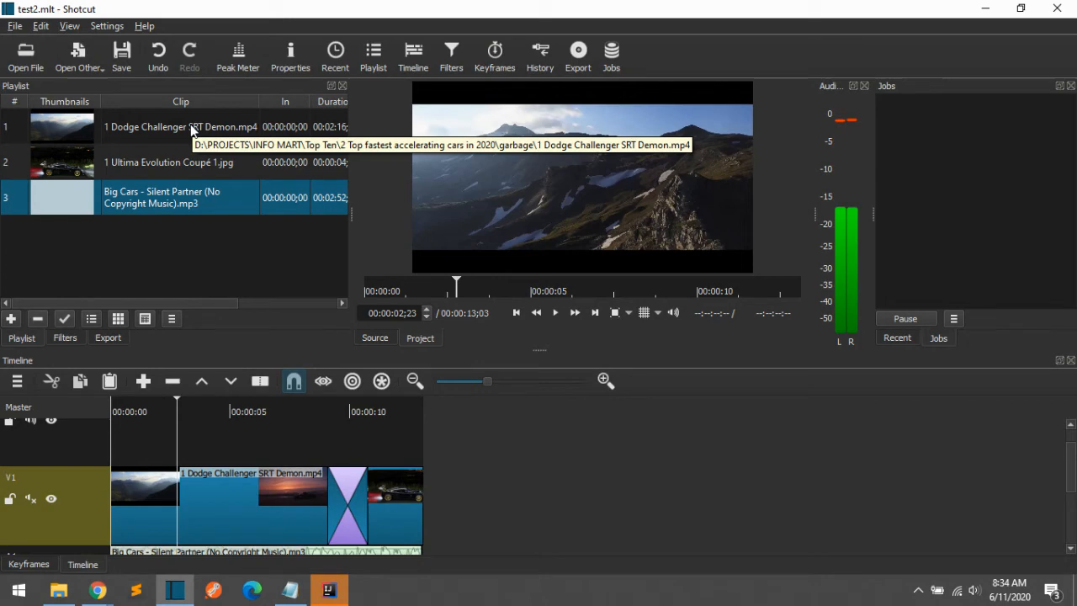
# Step: Choose the YouTube export preset for the timeline, and open the export file dialog and cancel it
pyautogui.click(106, 338)
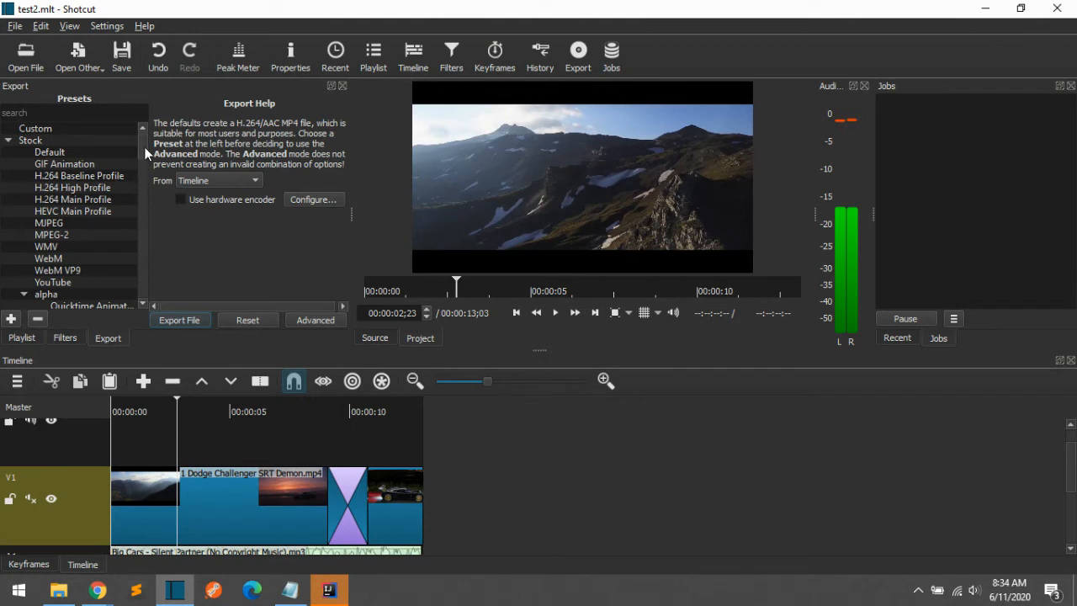
pyautogui.moveTo(143, 144)
pyautogui.mouseDown()
pyautogui.moveTo(146, 303)
pyautogui.moveTo(143, 154)
pyautogui.mouseUp()
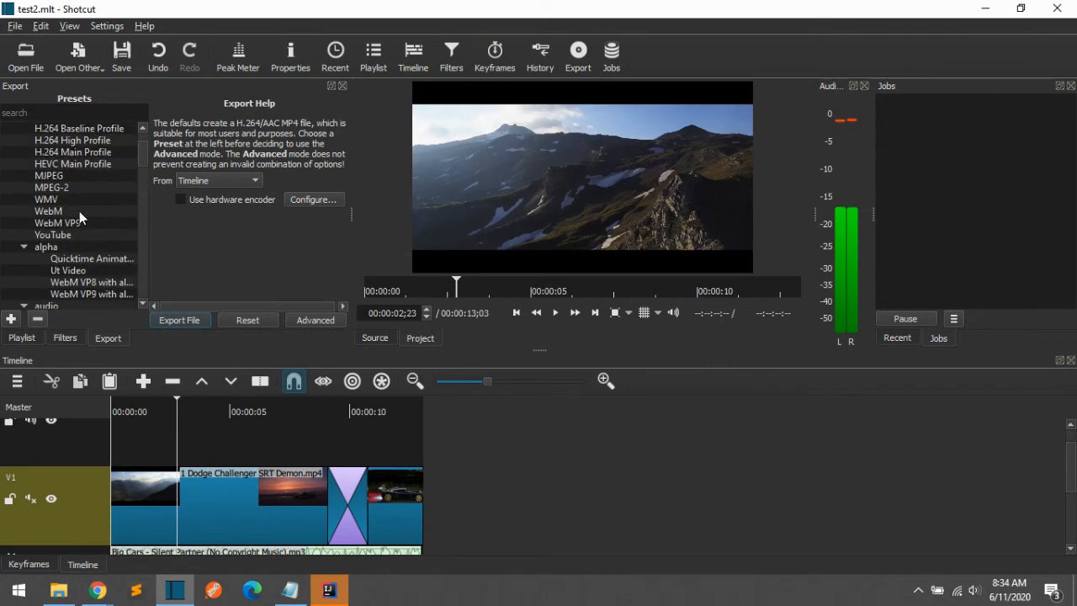
pyautogui.click(66, 237)
pyautogui.scroll(1, 104, 221)
pyautogui.scroll(1, 103, 222)
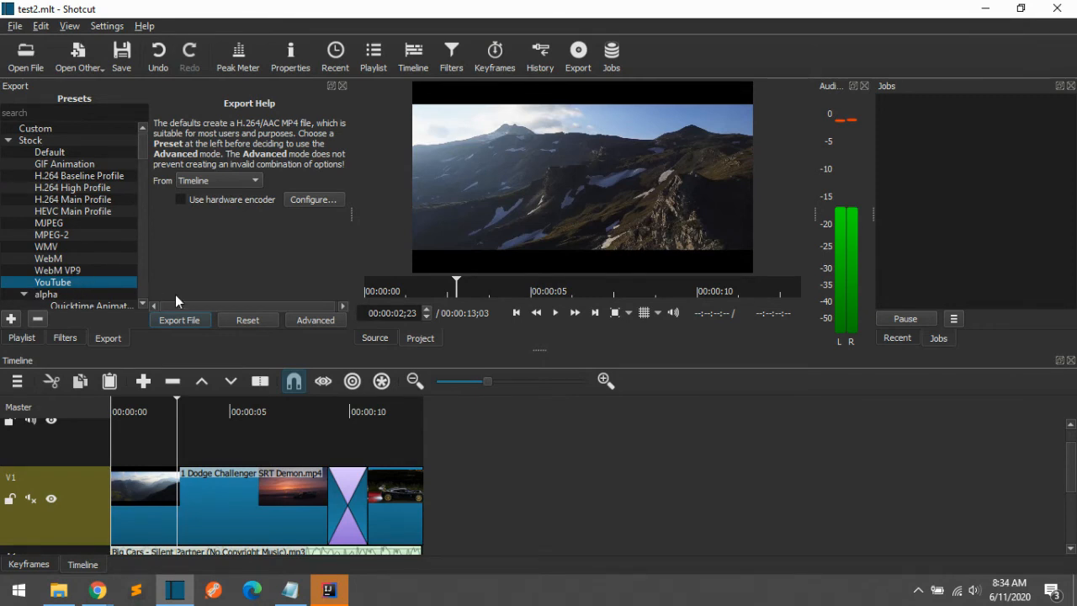
pyautogui.click(177, 319)
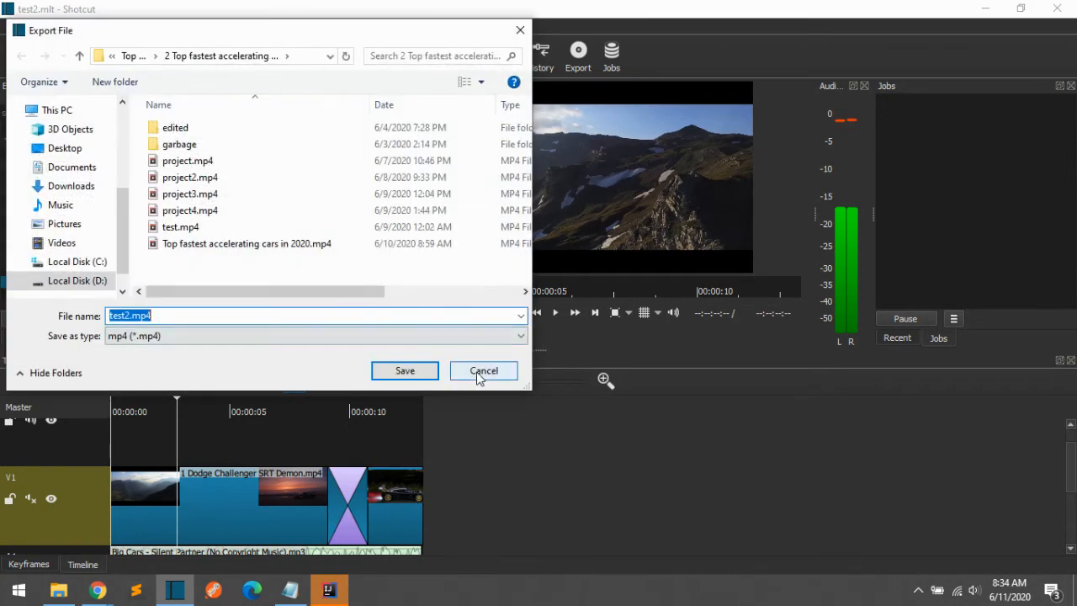
pyautogui.click(478, 371)
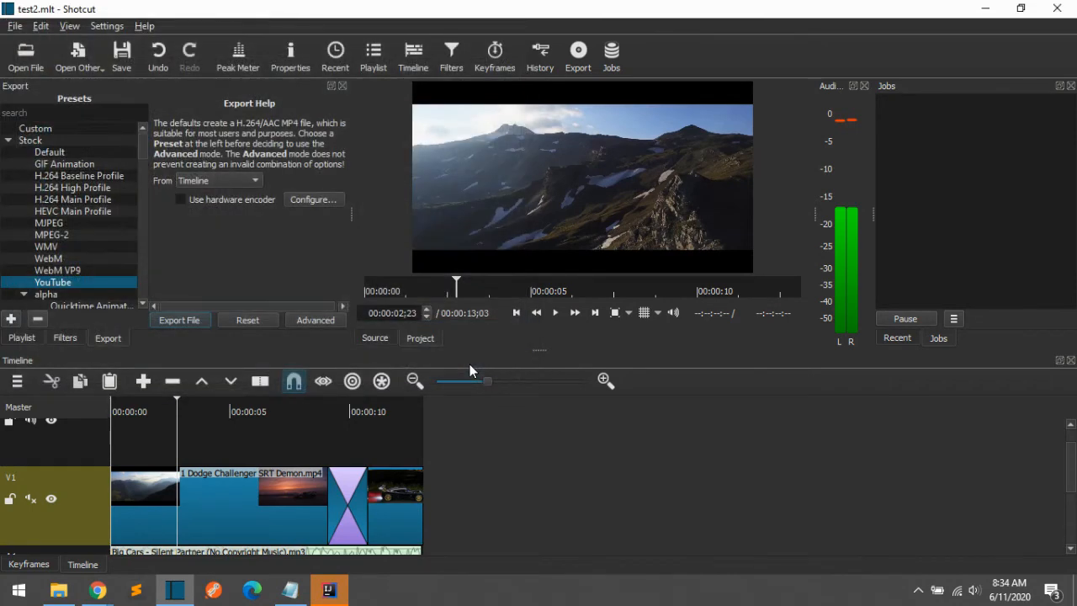
# Step: Show the YouTube preset's advanced export settings and review the video, codec and audio options
pyautogui.click(326, 321)
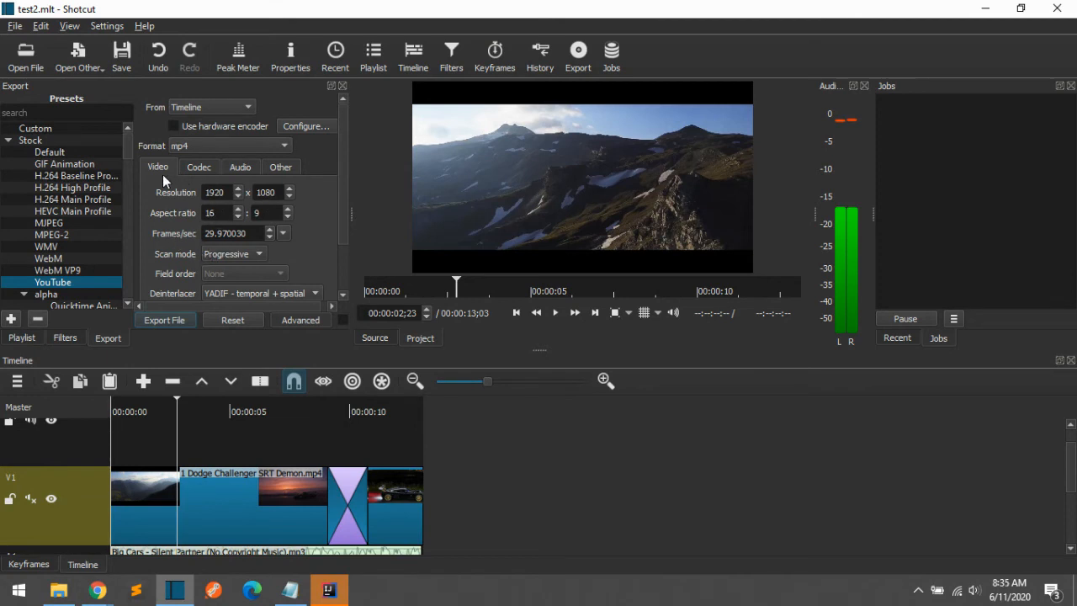
pyautogui.click(205, 167)
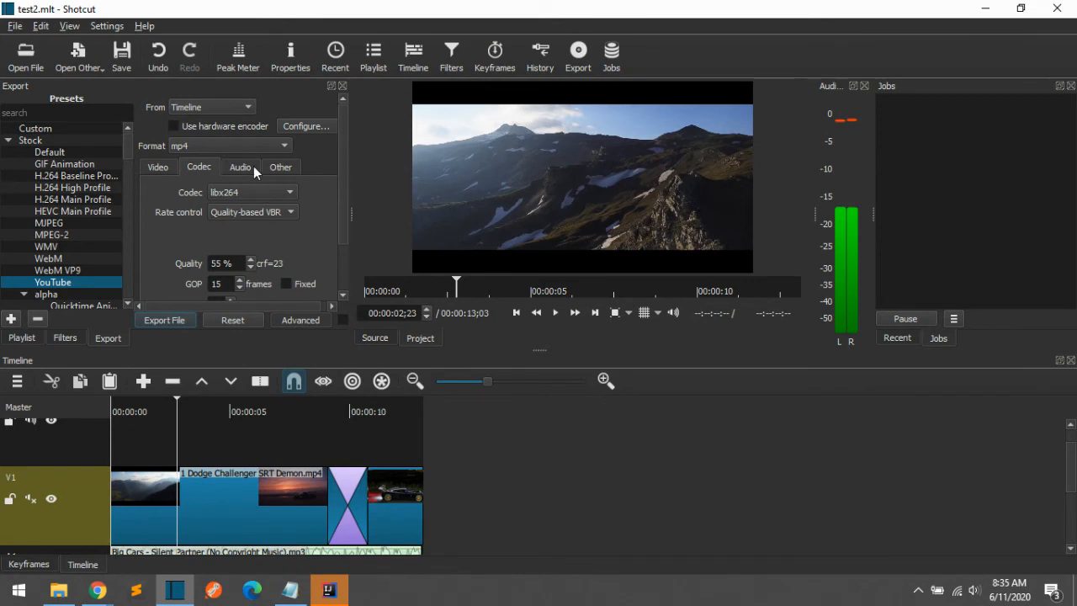
pyautogui.click(253, 166)
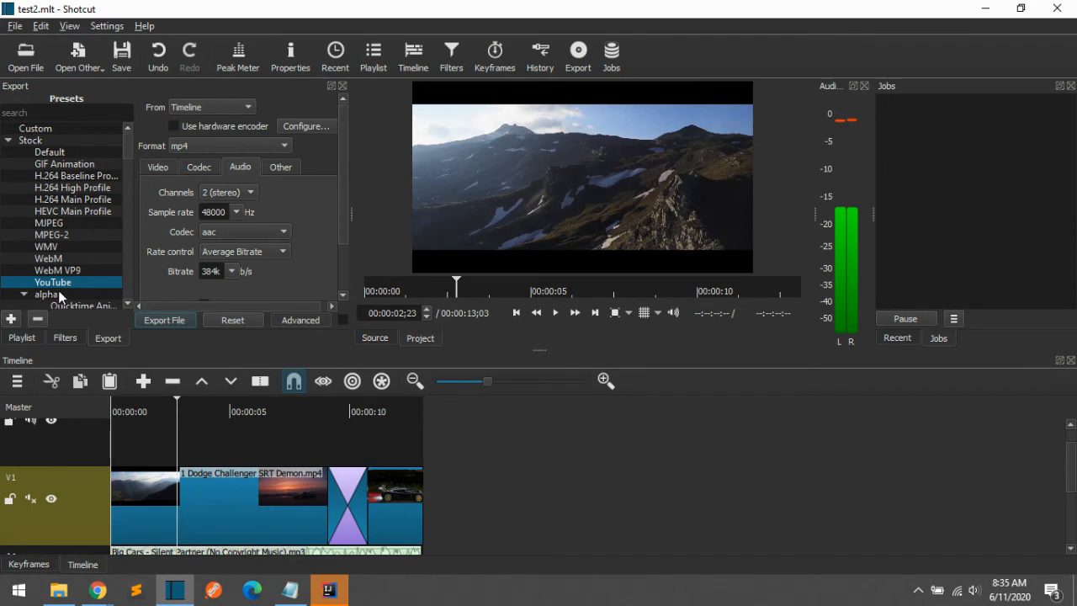
pyautogui.click(166, 165)
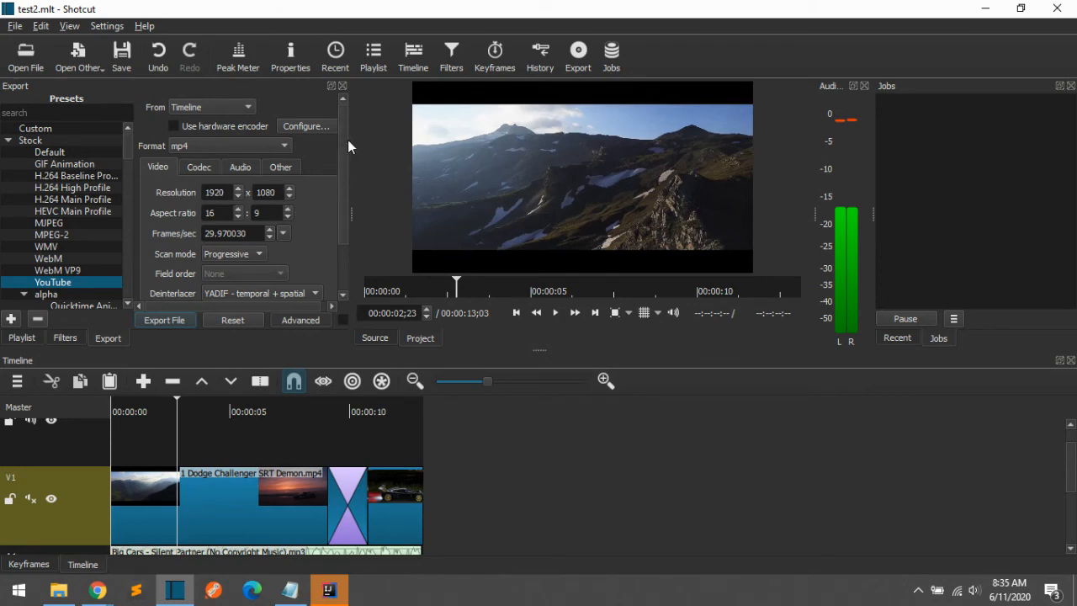
# Step: Export the timeline as an MP4 video file named test2.mp4
pyautogui.click(169, 320)
pyautogui.click(195, 313)
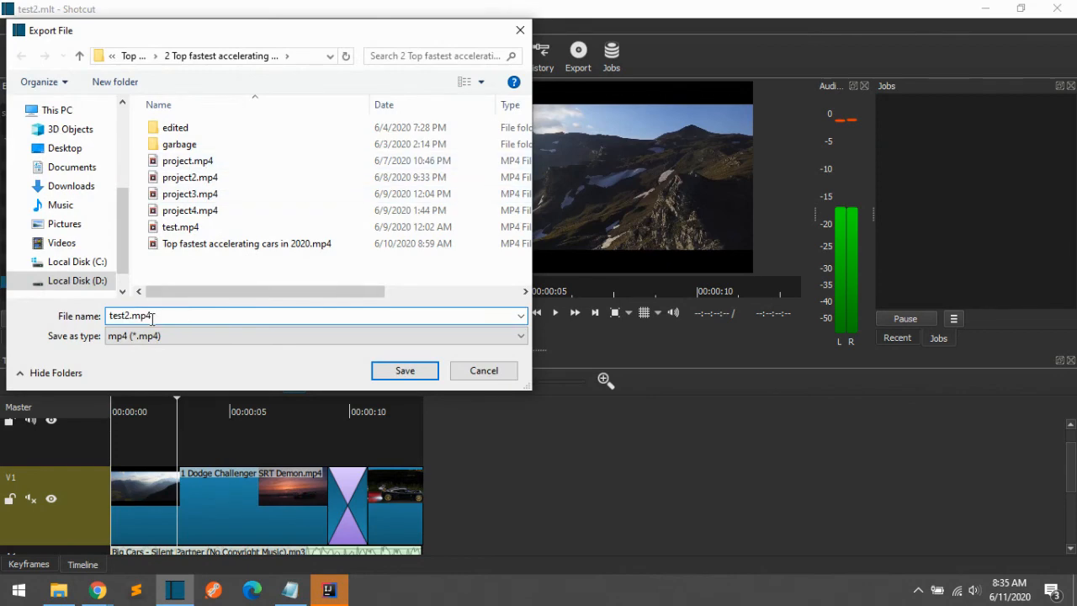
pyautogui.click(402, 370)
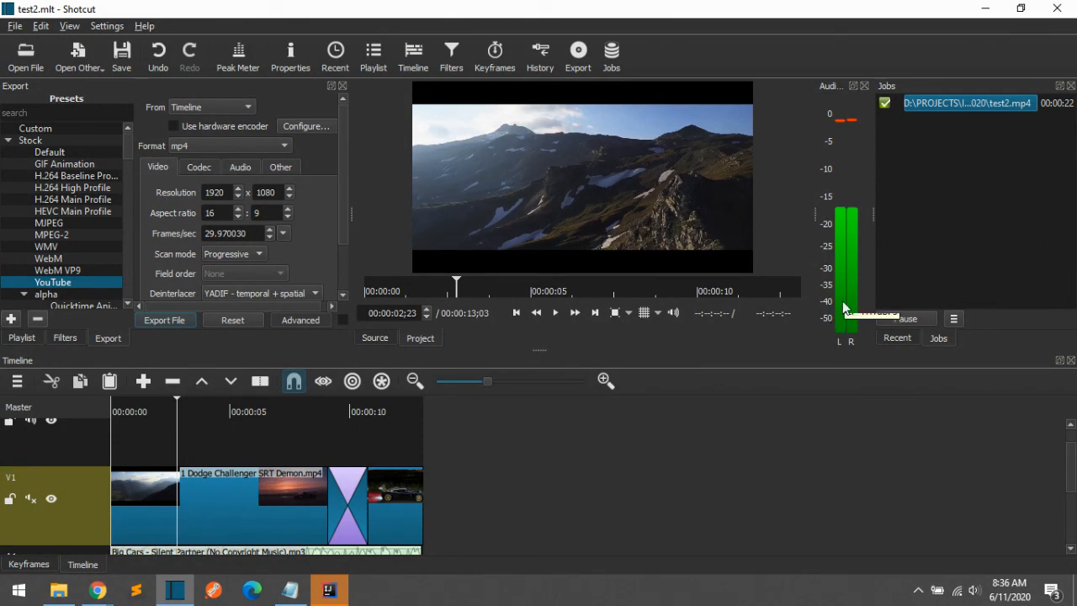
# Step: Show the finished test2.mp4 export in its folder and open the video for playback
pyautogui.rightClick(974, 99)
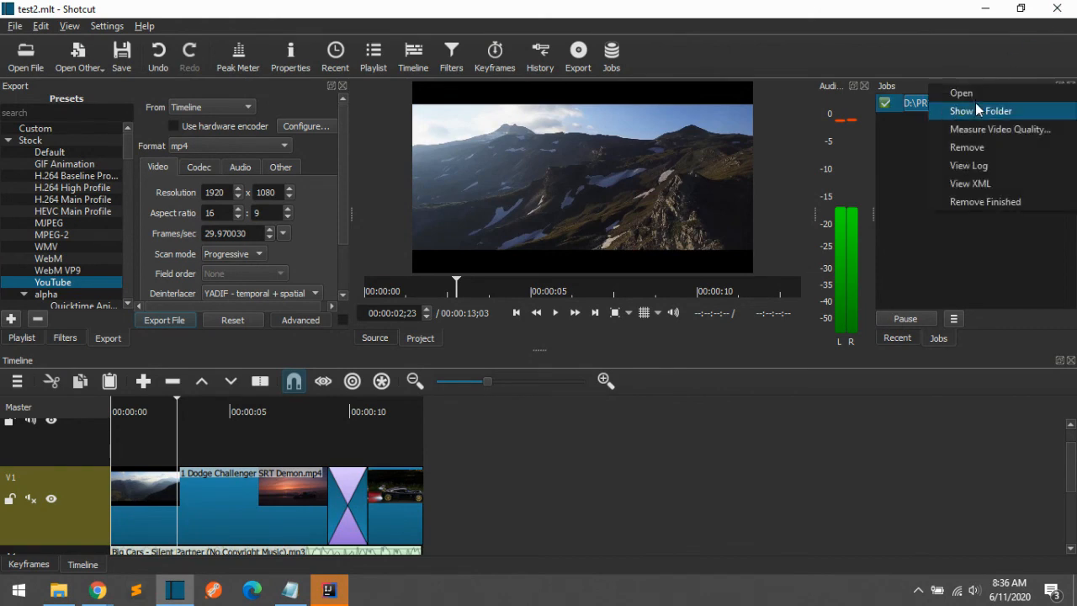
pyautogui.click(975, 103)
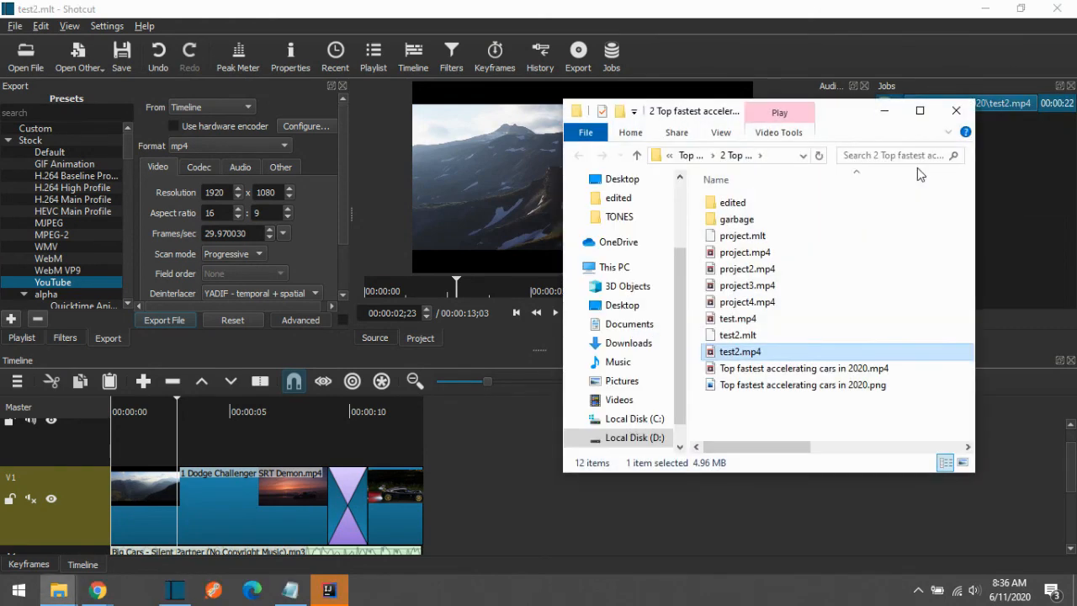
pyautogui.doubleClick(730, 354)
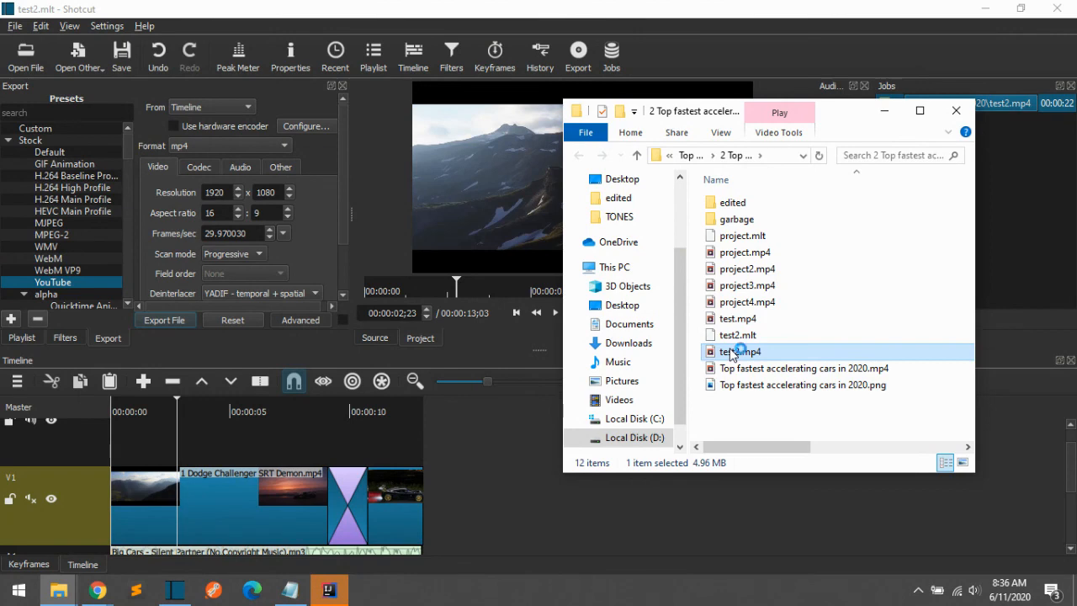